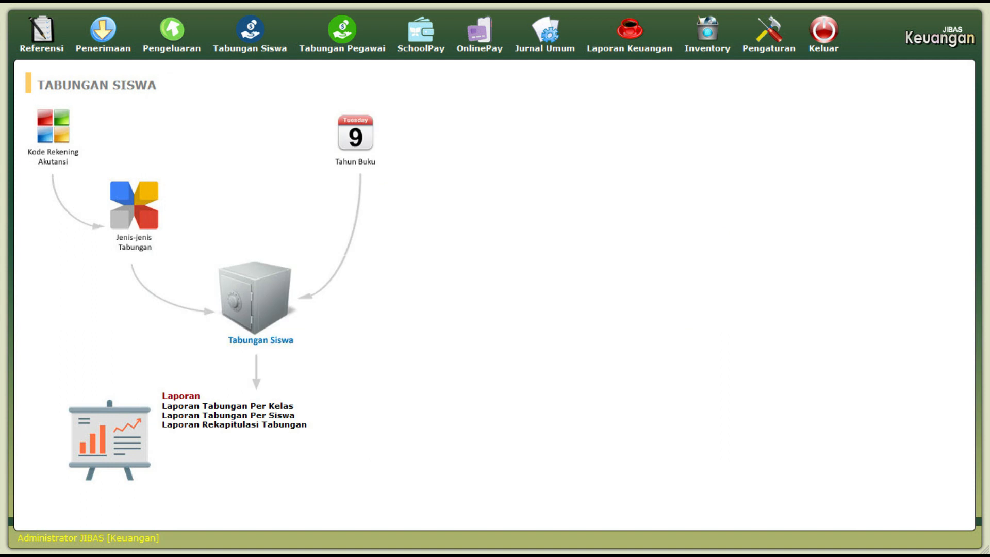
- Add and save an account in the HARTA category with code 124 and name "Kas Tabungan Kelulusan SMA"
click(55, 136)
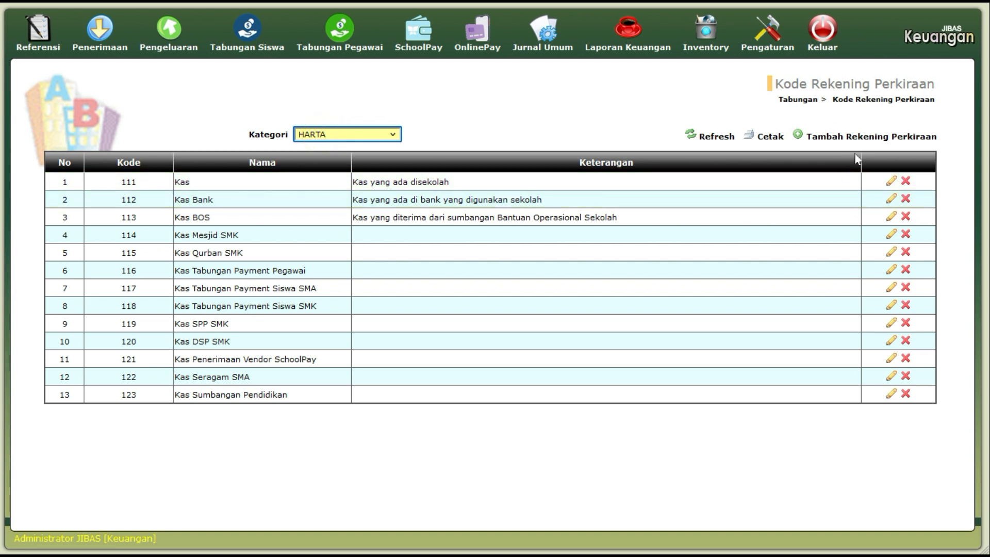
click(871, 136)
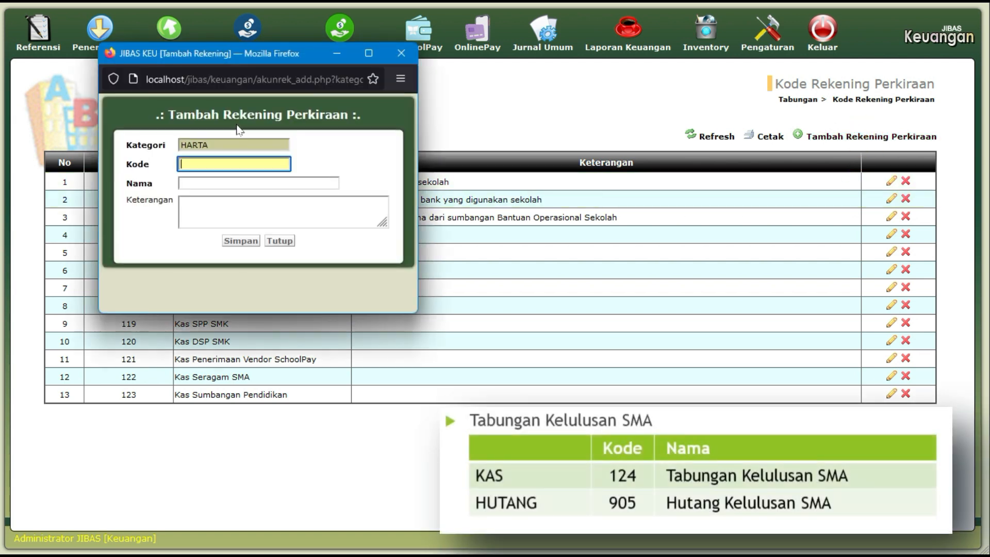
drag(243, 60, 463, 165)
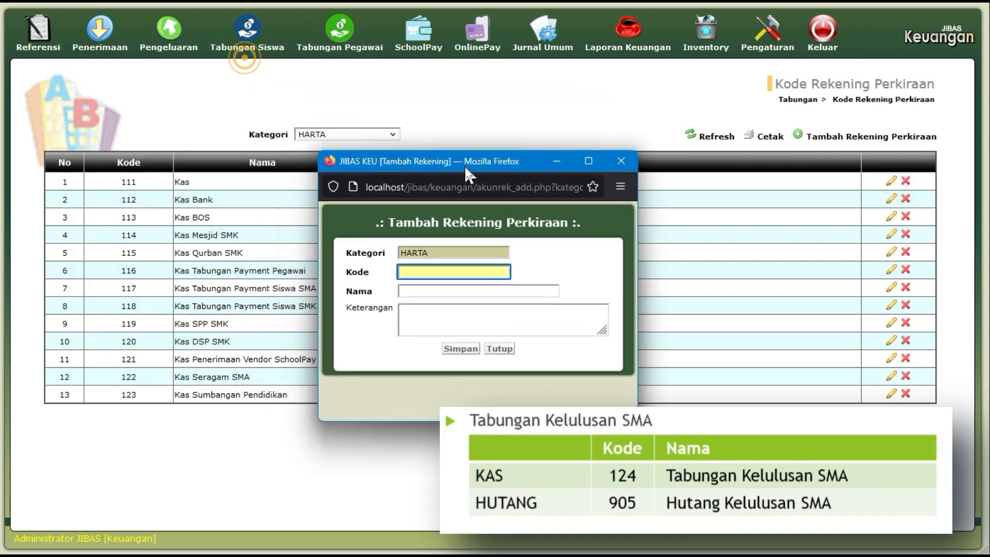
click(442, 272)
text(12)
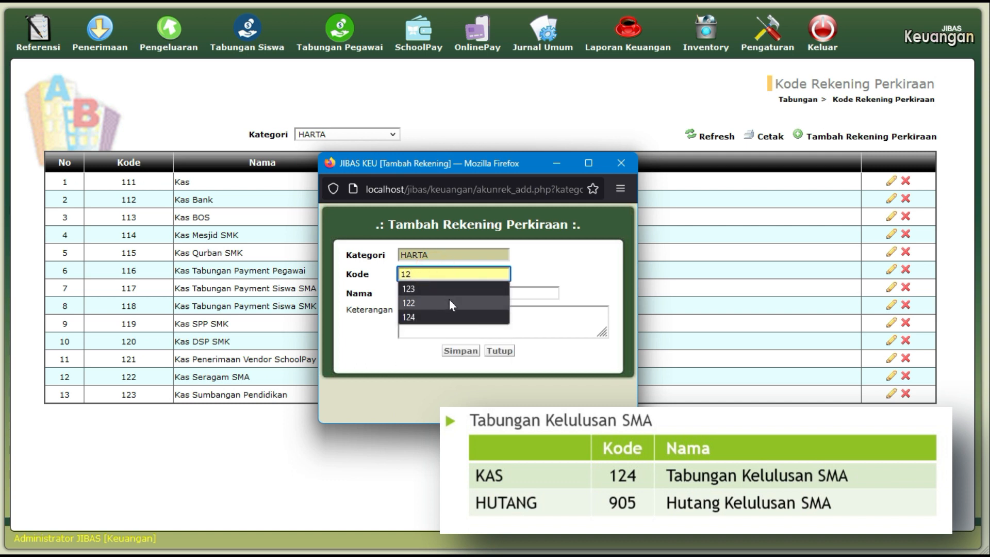
text(4)
click(529, 293)
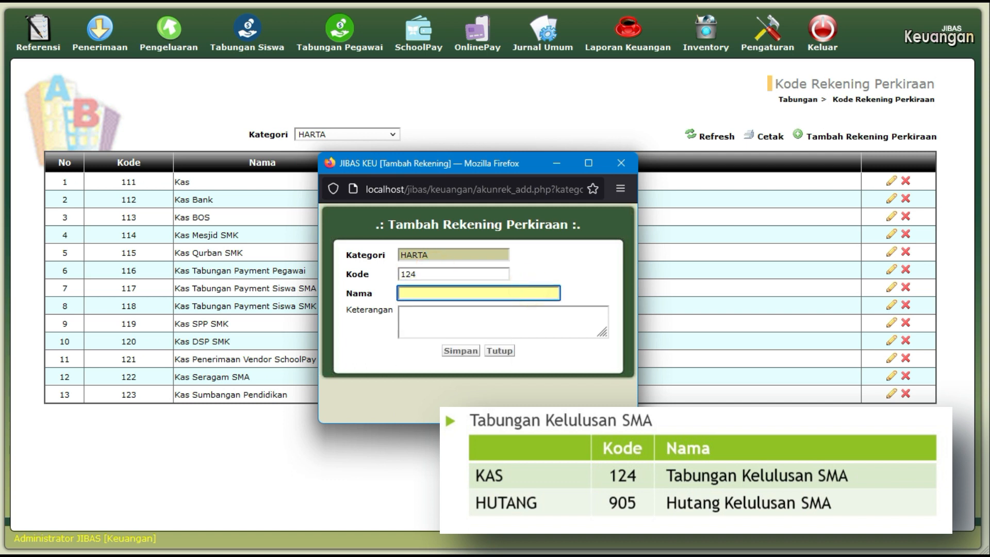
text(Kas Tabungan Kelulusan SMA)
click(467, 352)
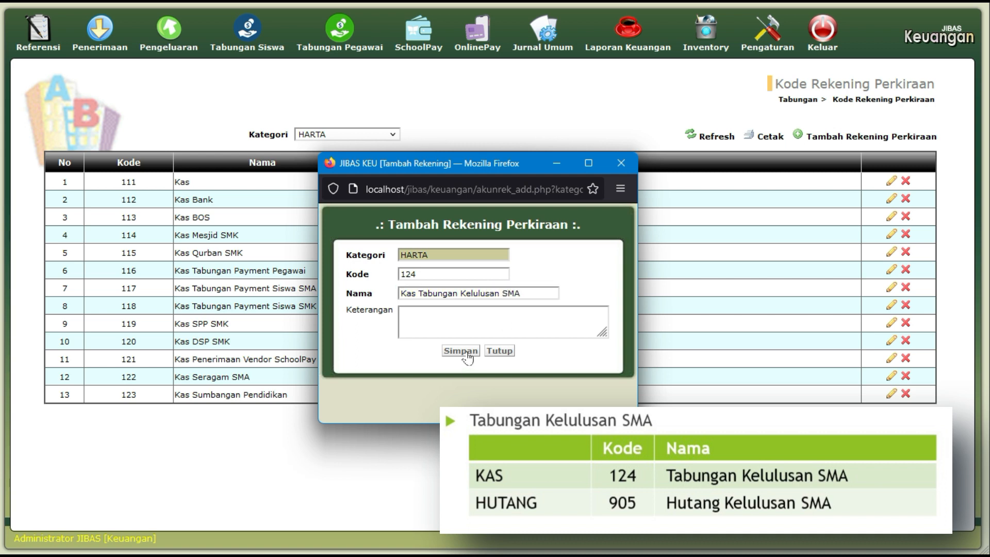
- Add and save an account in the UTANG category with code 905 and name "Hutang Tabungan Kelulusan SMA"
click(366, 135)
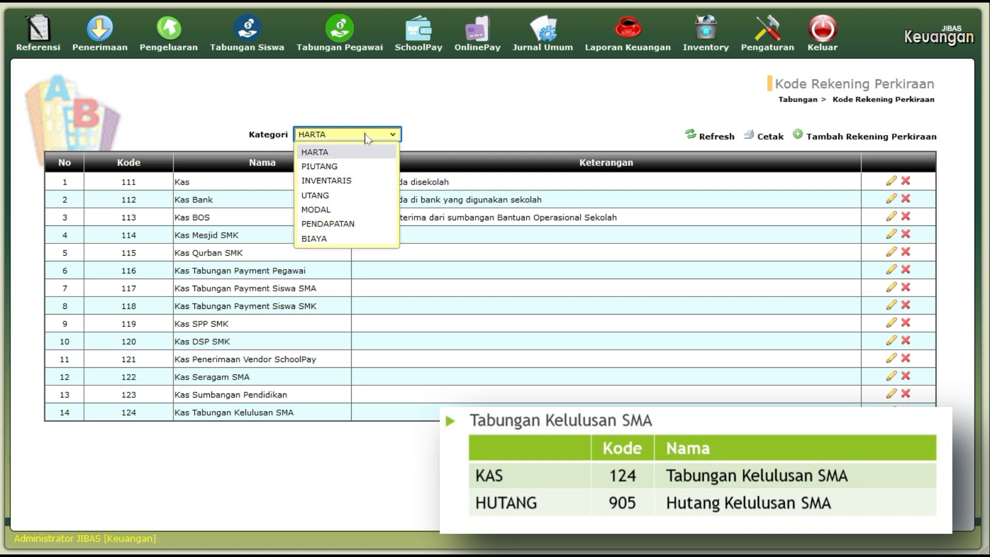
click(335, 195)
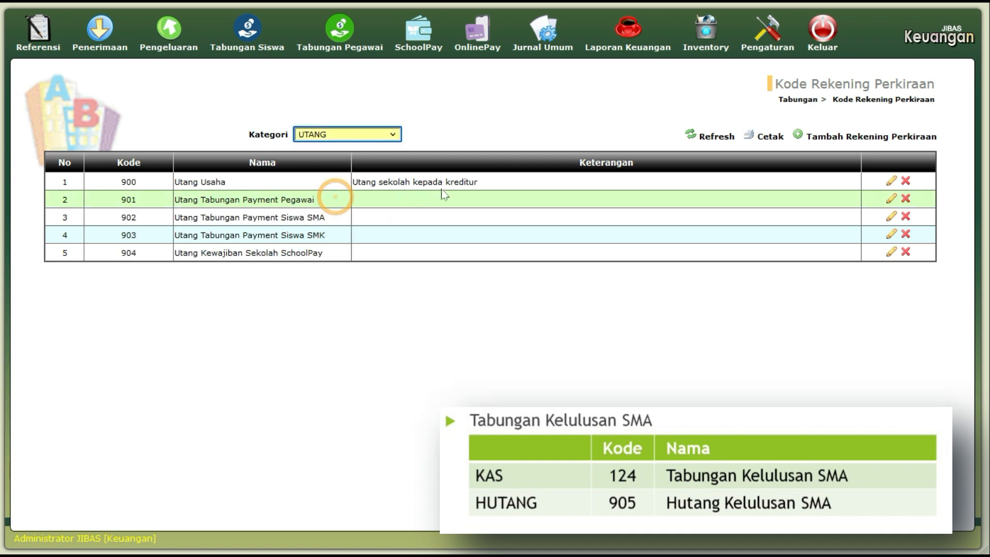
click(853, 139)
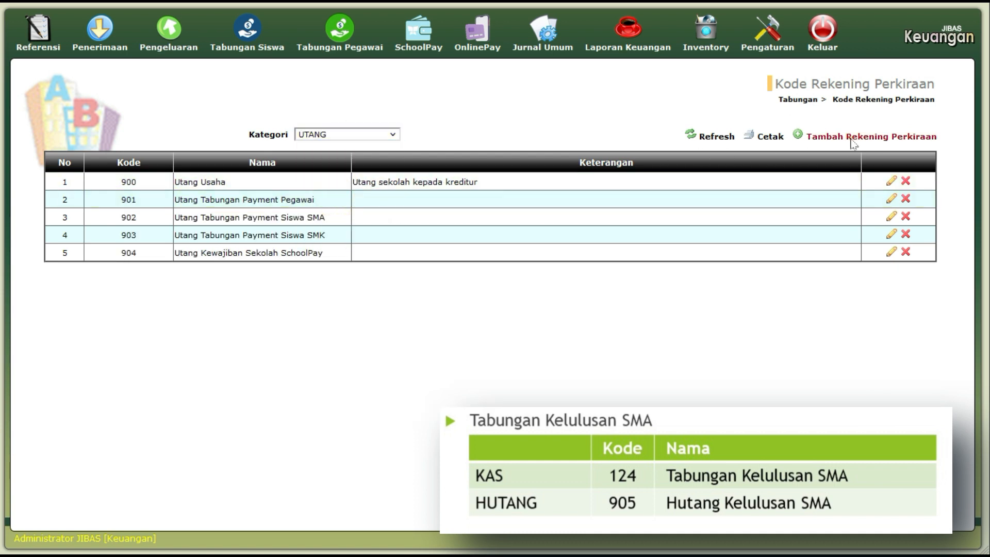
click(853, 139)
drag(307, 59, 473, 173)
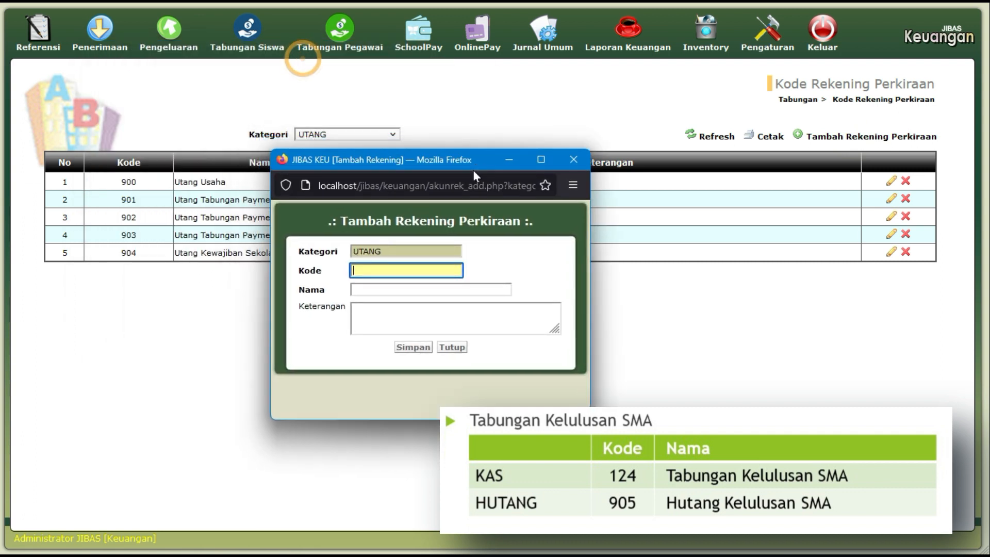
click(390, 272)
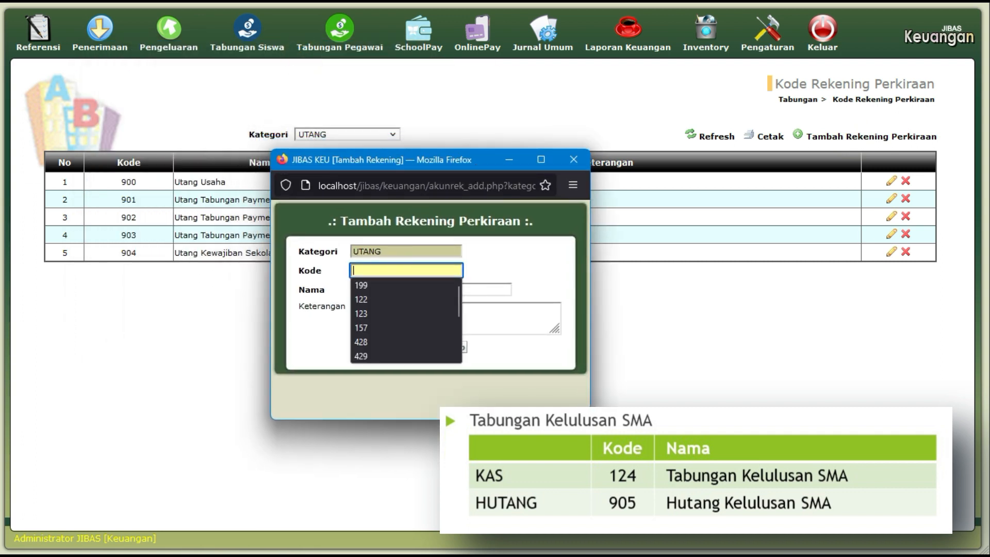
text(905)
key(Tab)
text(Hutang Tabungan )
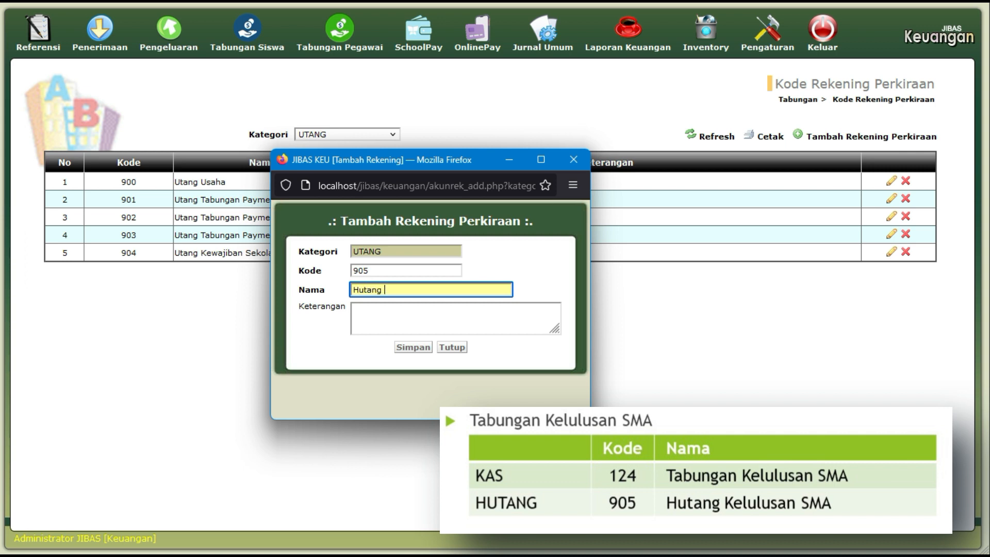
text(Kelulusan SMA)
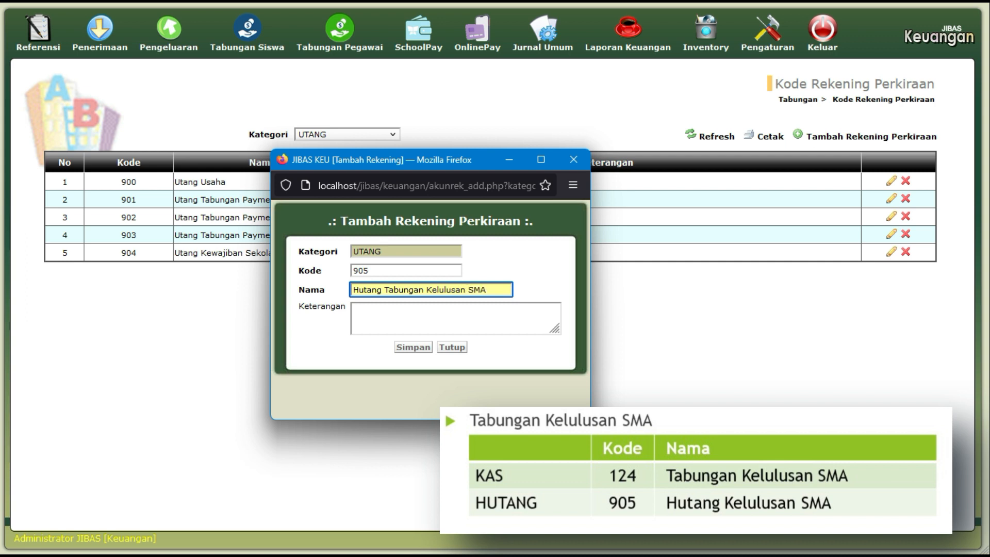
click(413, 347)
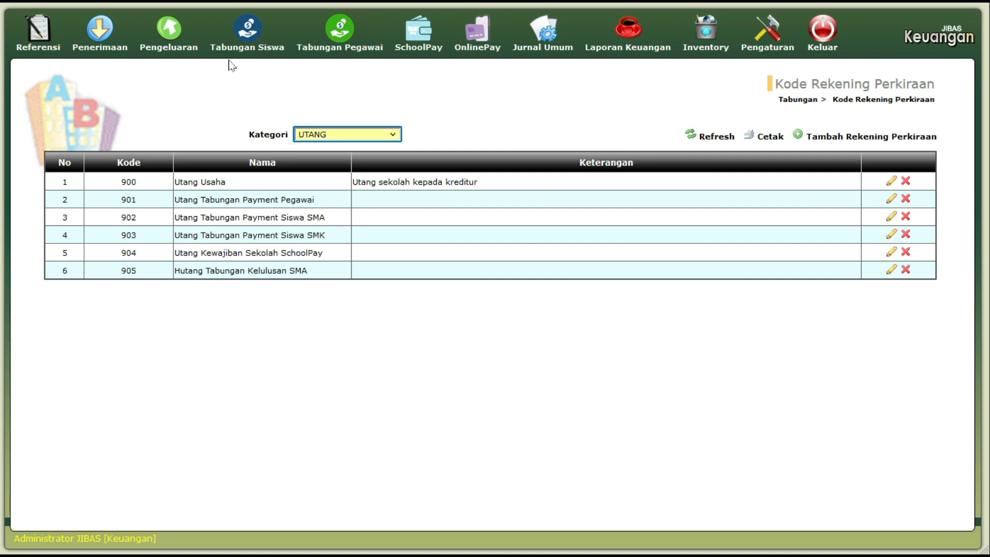
click(398, 80)
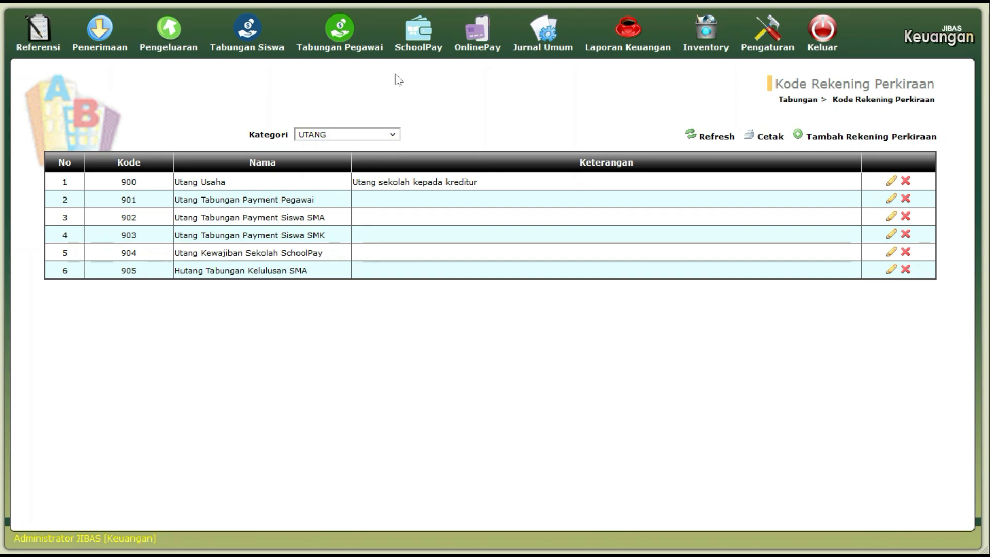
- Start a new student savings type for the SMA department and name it "Tabungan Kelulusan SMA"
click(248, 31)
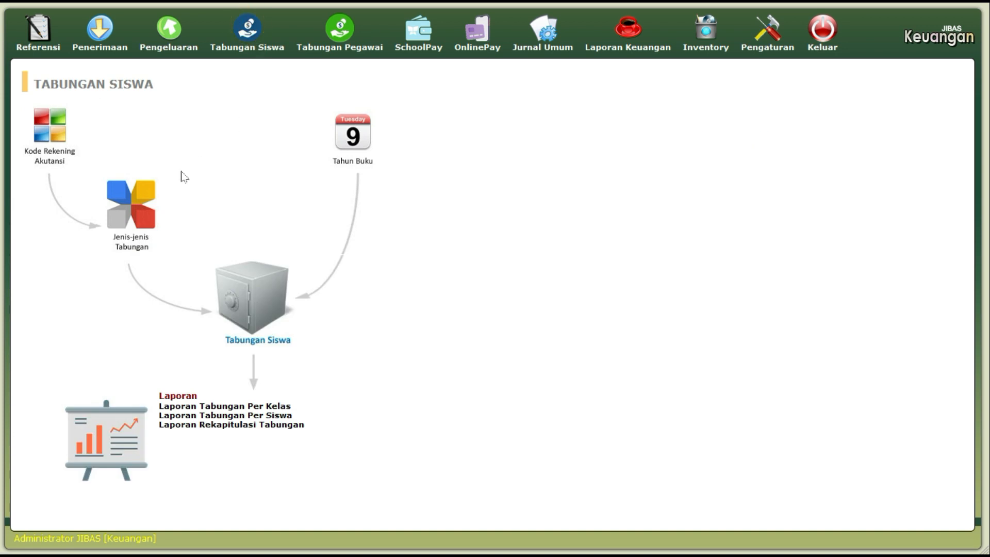
click(155, 201)
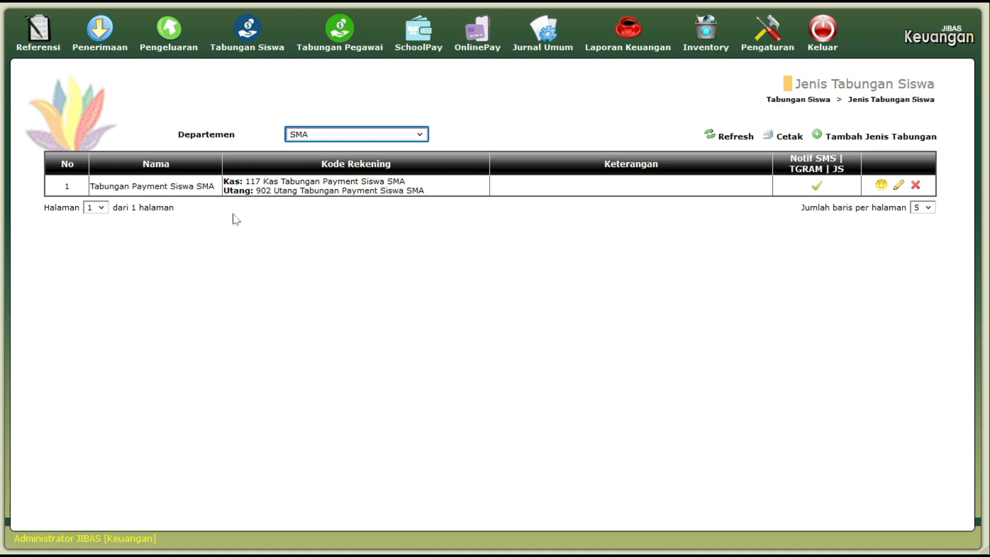
click(325, 138)
click(325, 144)
click(854, 136)
drag(308, 24, 510, 135)
click(432, 243)
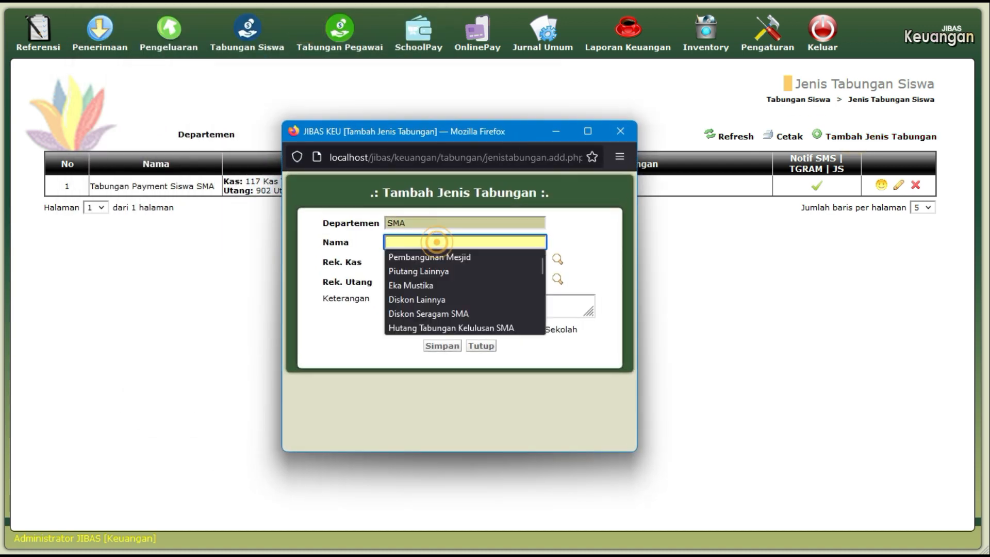
text(Tabungan)
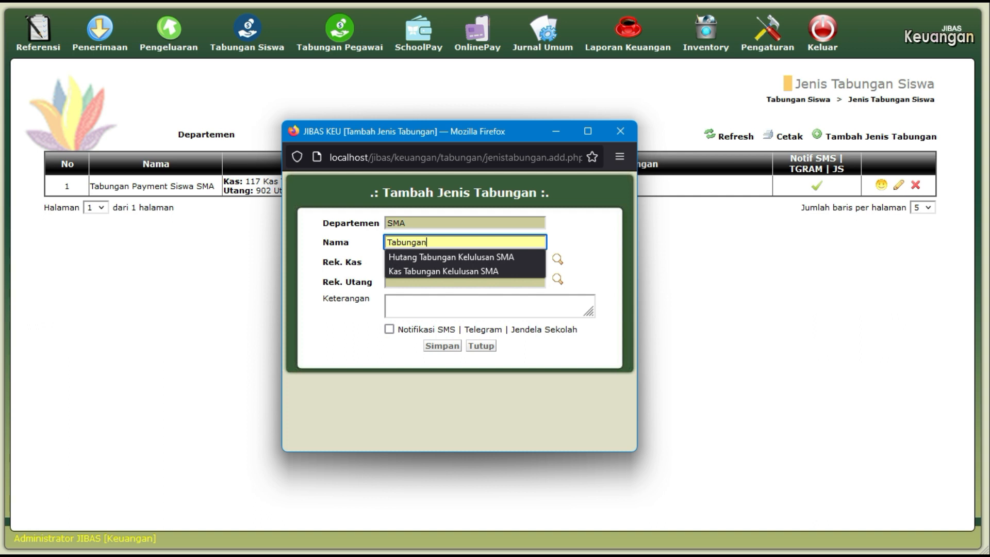
text( Kelulusan SMA)
click(583, 249)
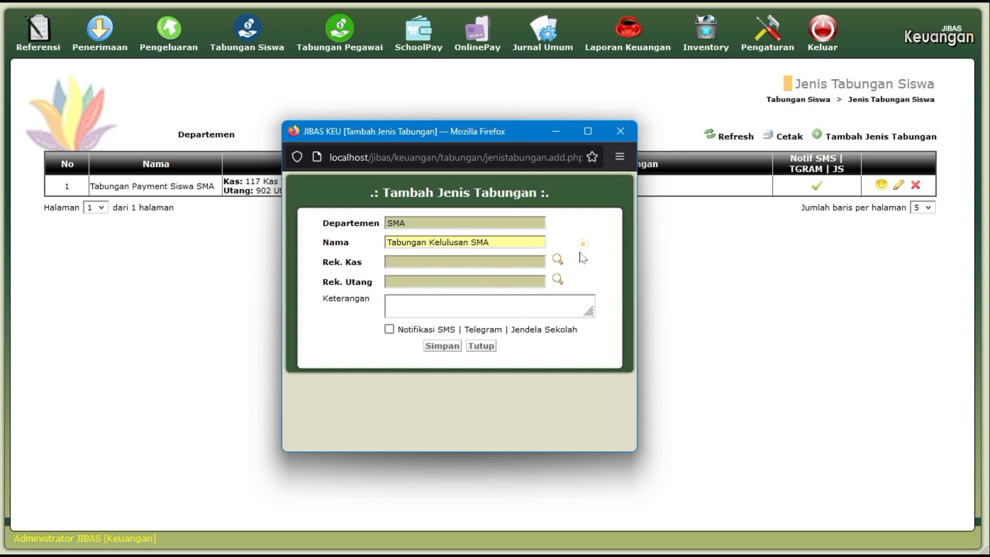
- Assign cash account 124 and debt account 905 to the savings type, and save it with SMS, Telegram and Jendela Sekolah notifications enabled
click(559, 263)
scroll(495, 315, down, 3)
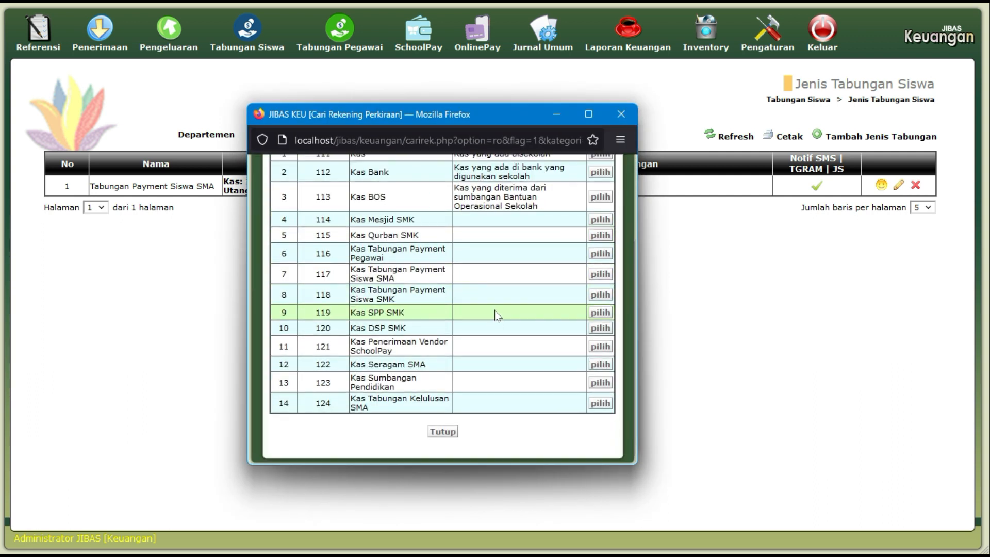
click(488, 407)
click(462, 281)
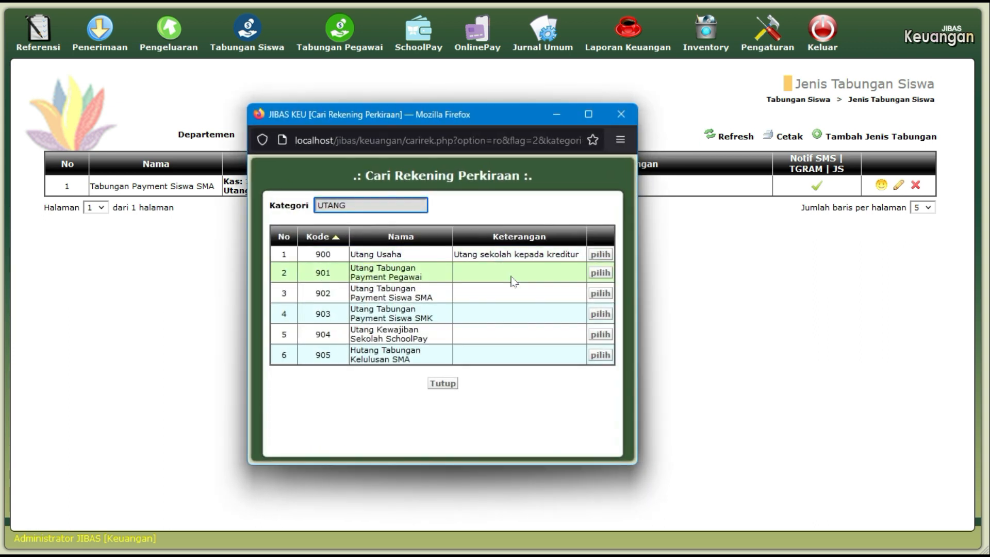
click(495, 358)
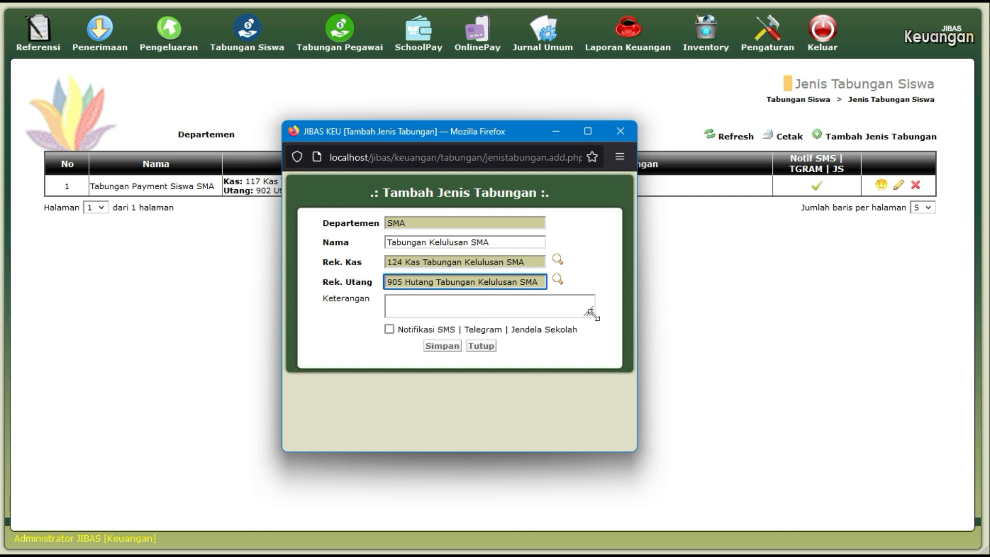
click(390, 329)
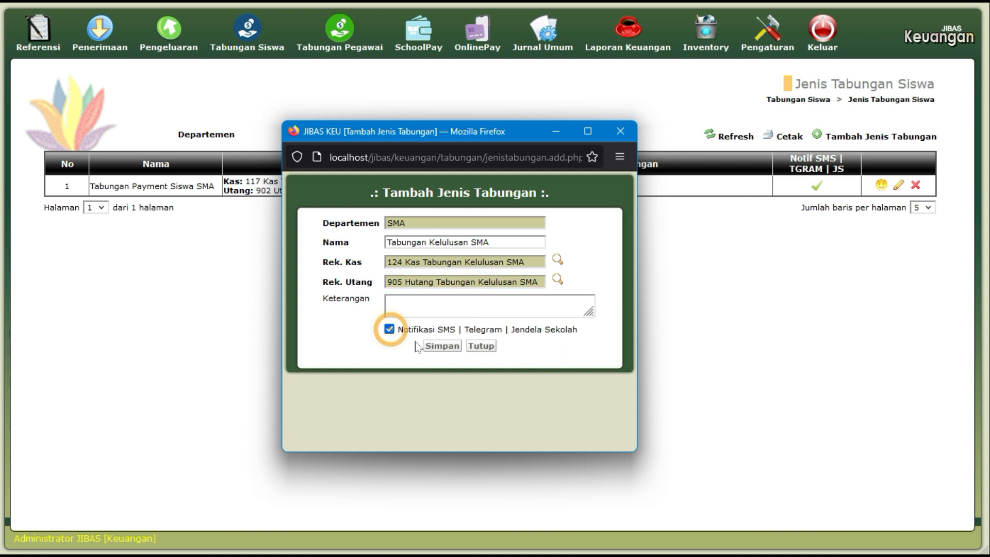
click(441, 352)
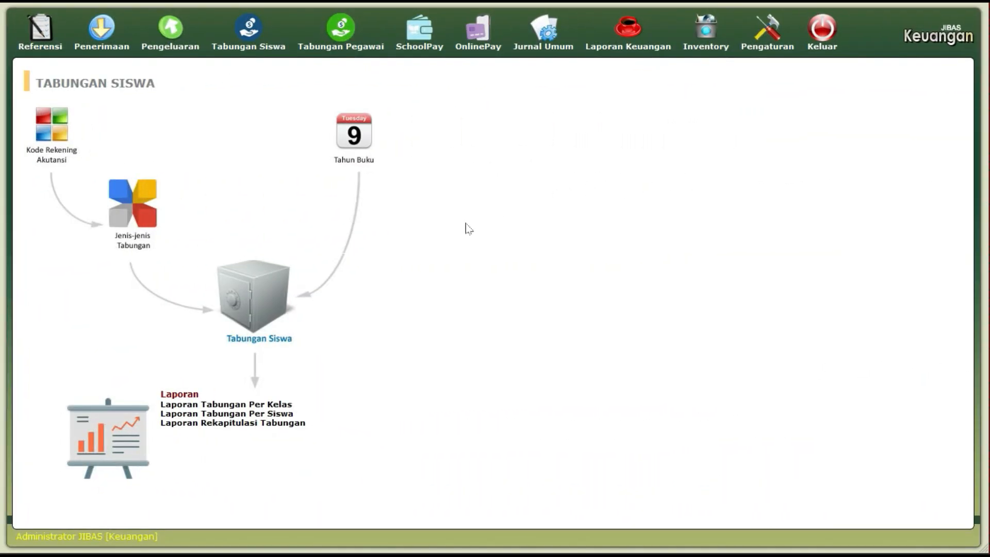
- Open student savings deposits and withdrawals for department SMA with savings type Tabungan Kelulusan SMA, and display the student selection
click(269, 306)
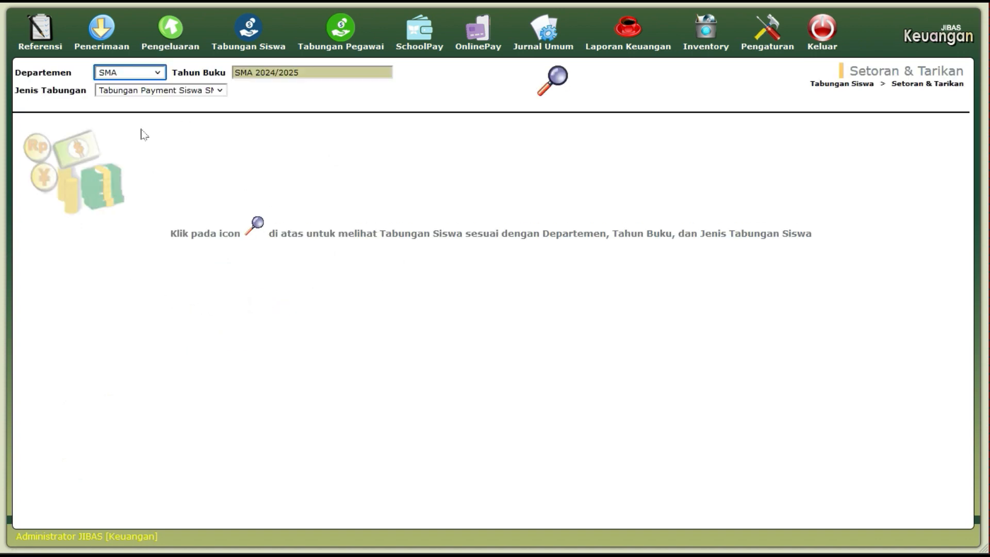
click(152, 73)
click(151, 73)
click(160, 93)
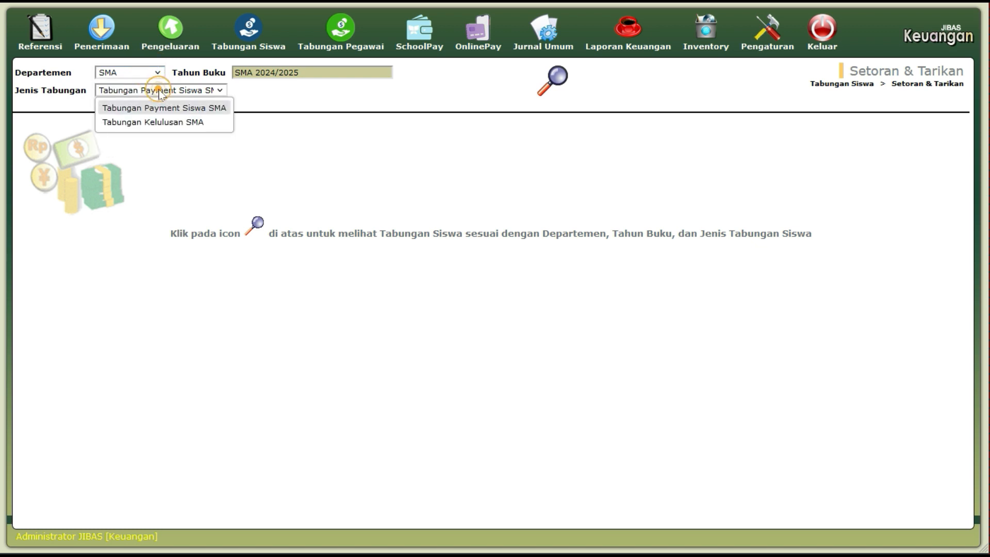
click(164, 122)
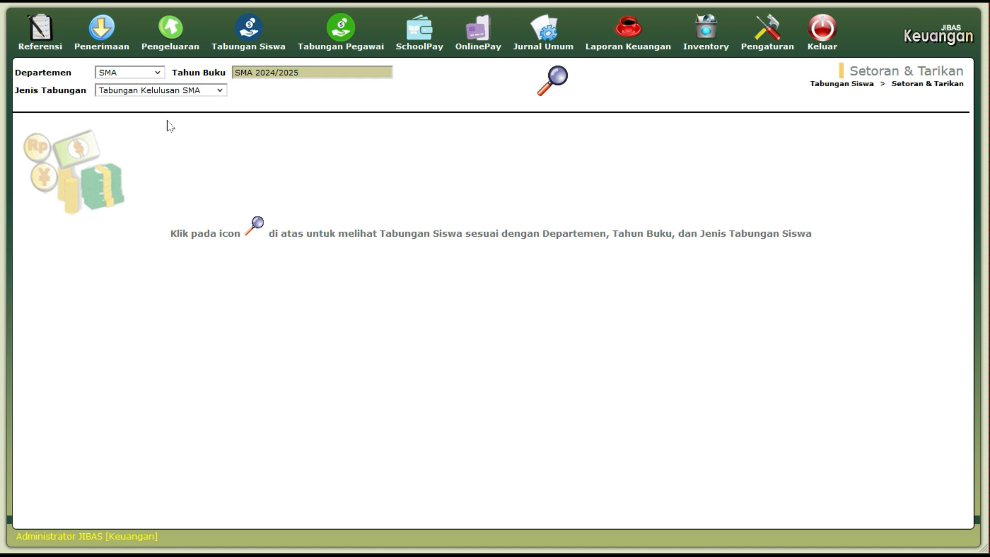
click(564, 87)
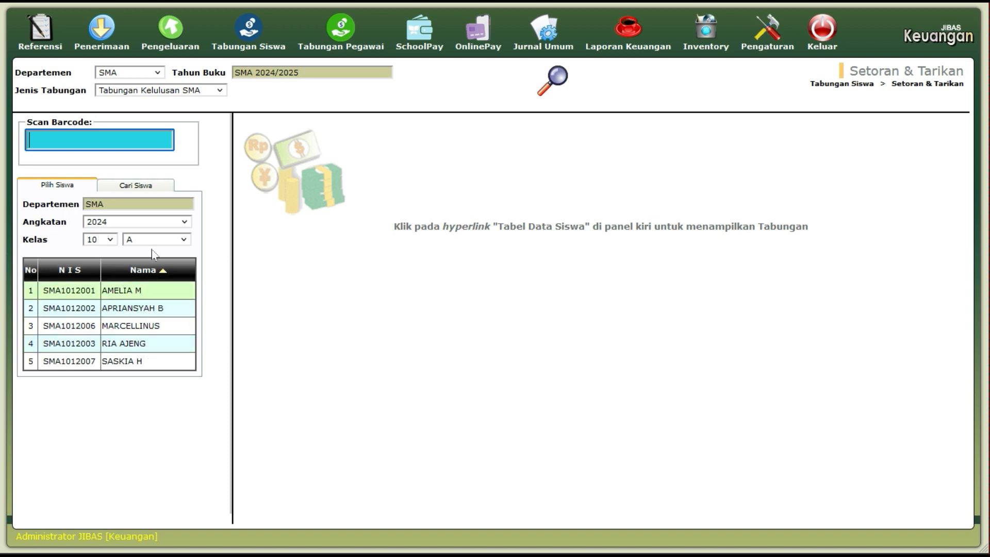
- Show the form for searching a student by NIS or name
click(152, 188)
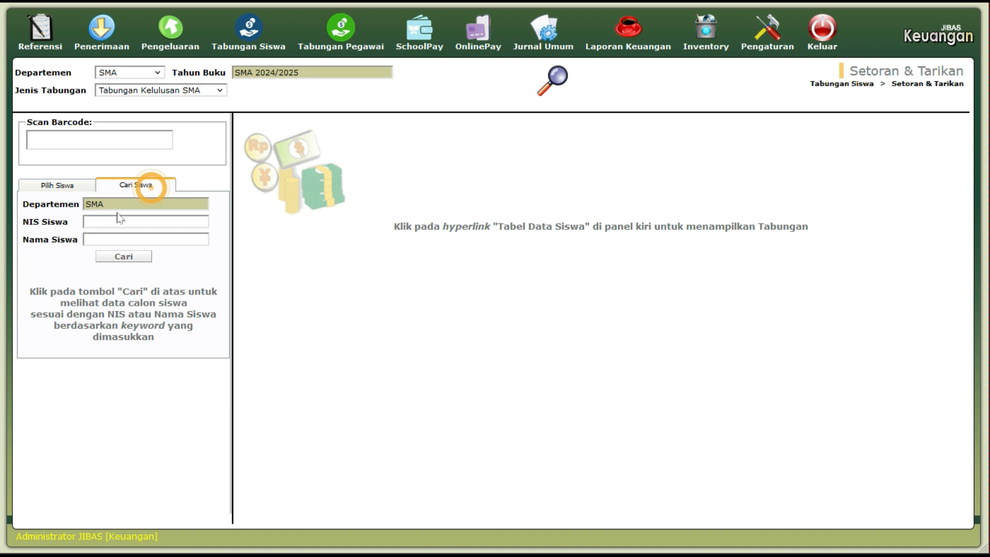
click(111, 219)
click(112, 238)
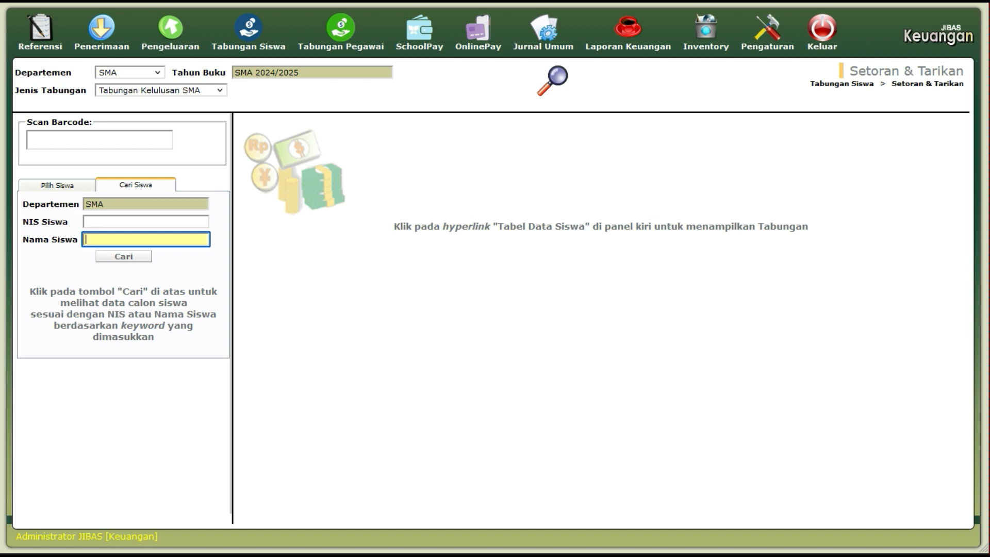
- Load the first class 10-A student's Tabungan Kelulusan SMA record by entering the student number in the barcode field
click(103, 139)
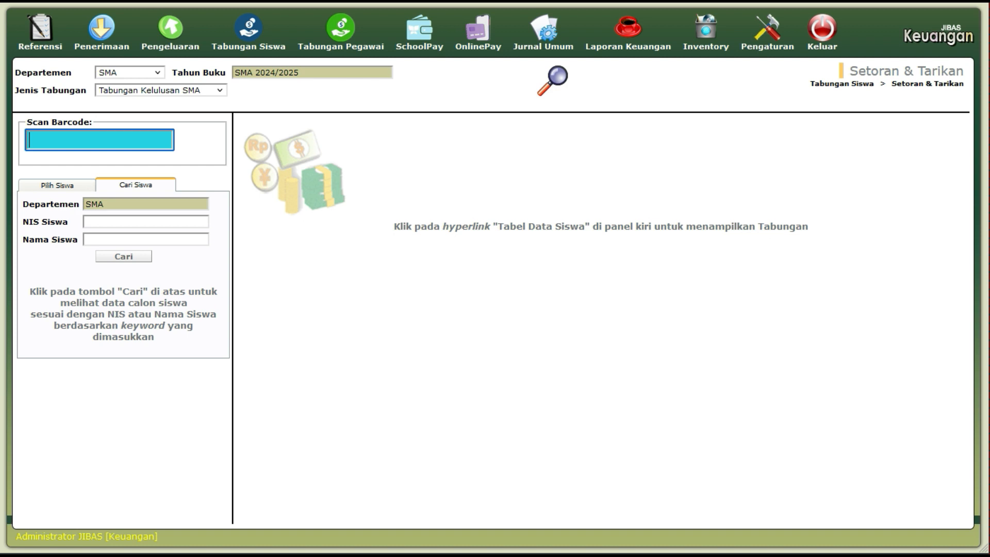
text(sma)
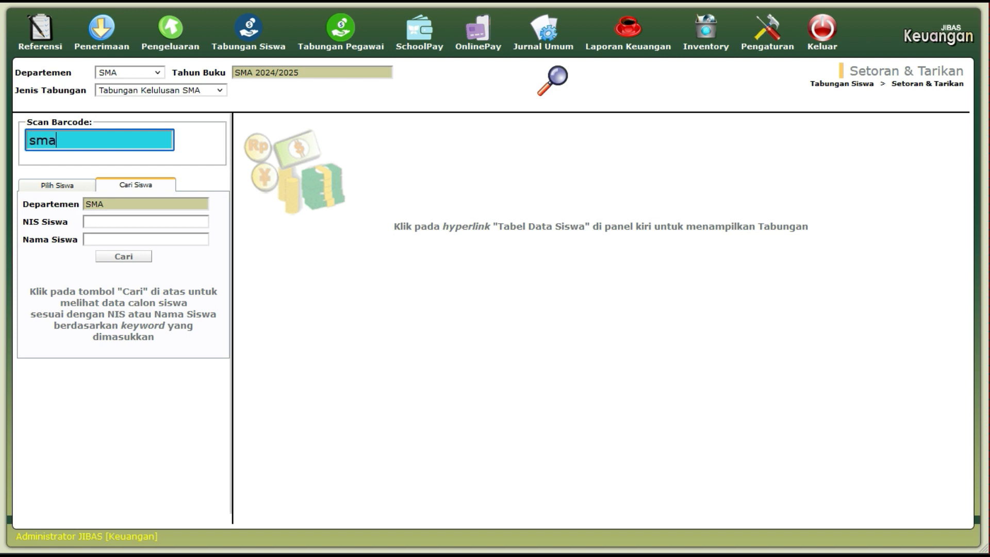
text(1012)
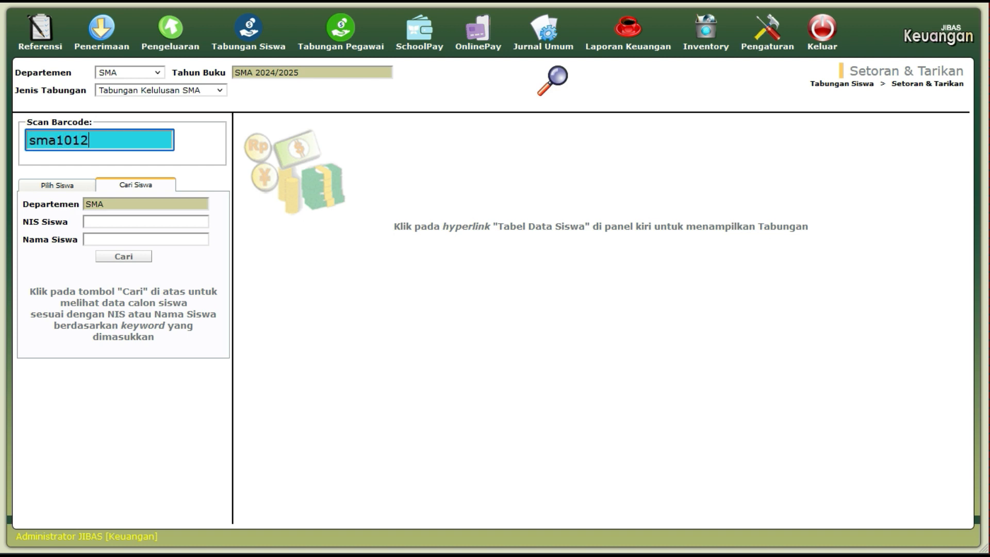
text(001)
key(Return)
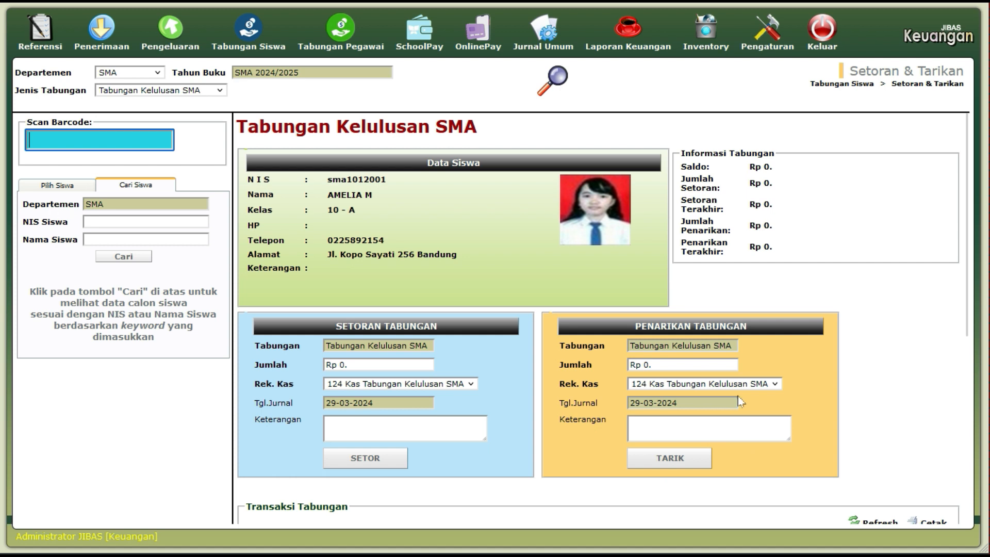
- Set the Setoran Tabungan deposit amount for the Tabungan Kelulusan SMA savings to Rp 250.000
click(524, 279)
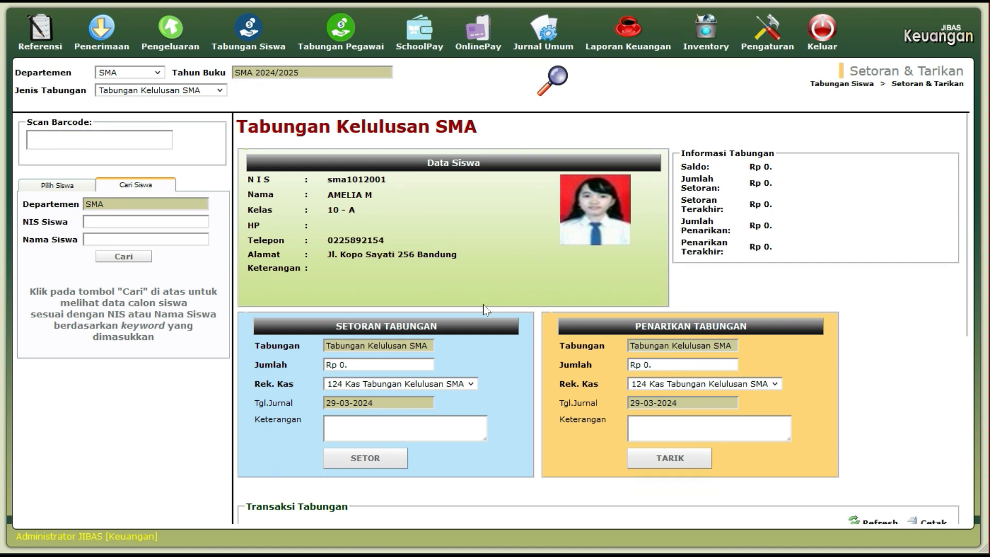
click(368, 362)
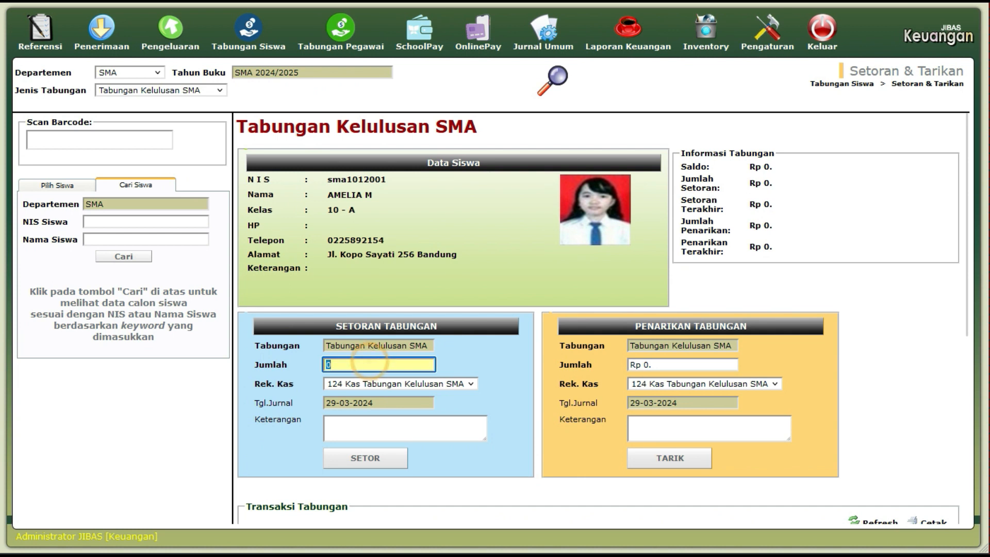
text(250000)
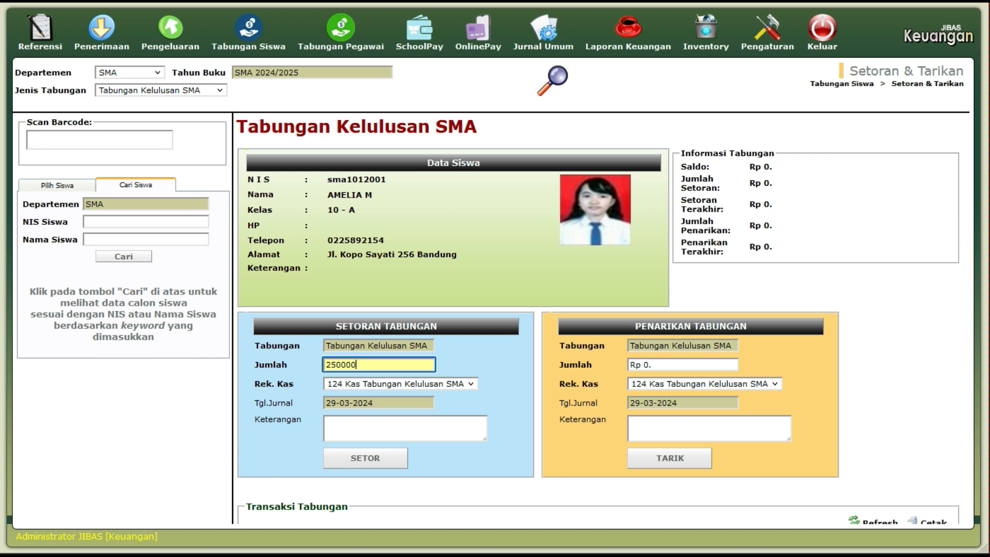
click(375, 345)
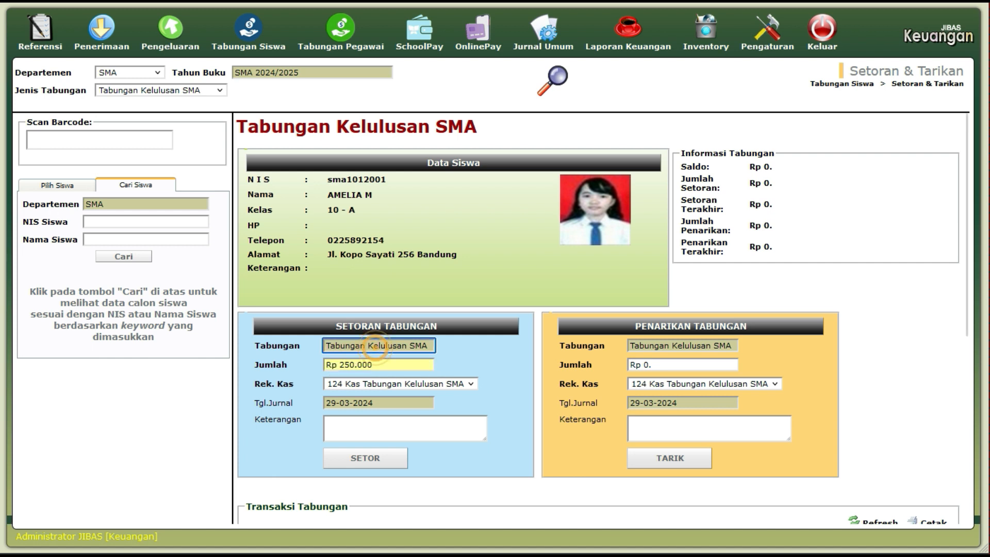
- Keep cash account 124 Kas Tabungan Kelulusan SMA for the deposit, then submit and confirm it
click(435, 386)
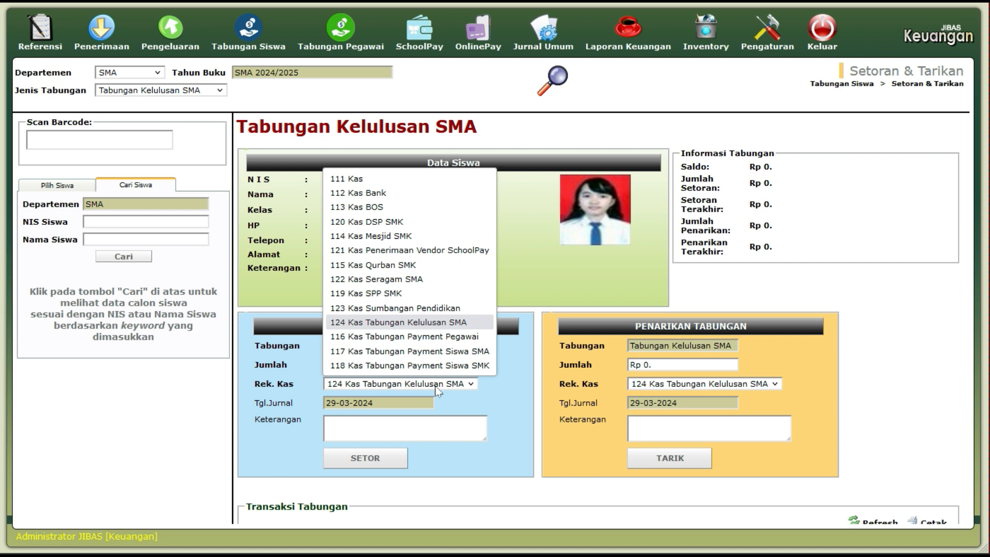
click(435, 386)
click(435, 386)
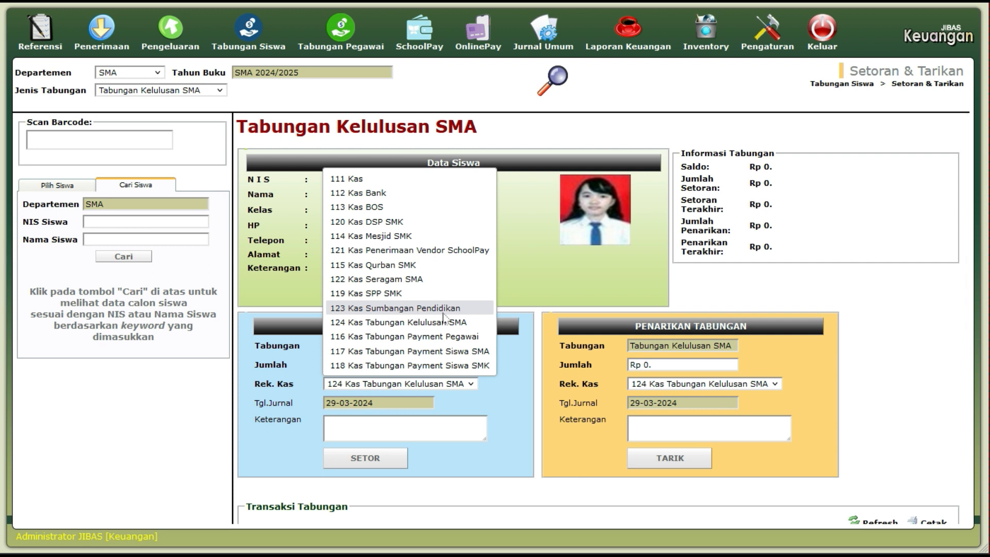
click(462, 392)
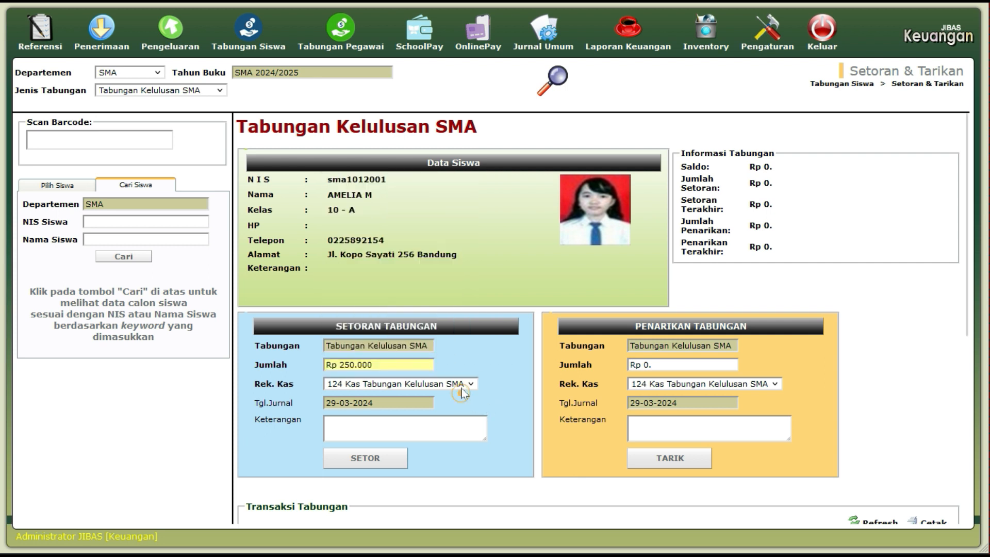
click(496, 399)
scroll(496, 401, down, 3)
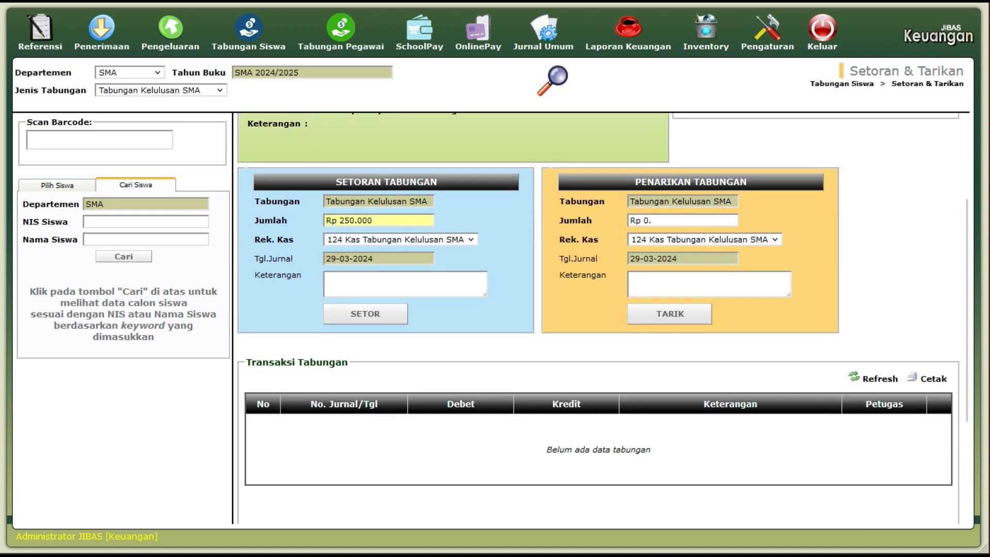
click(381, 320)
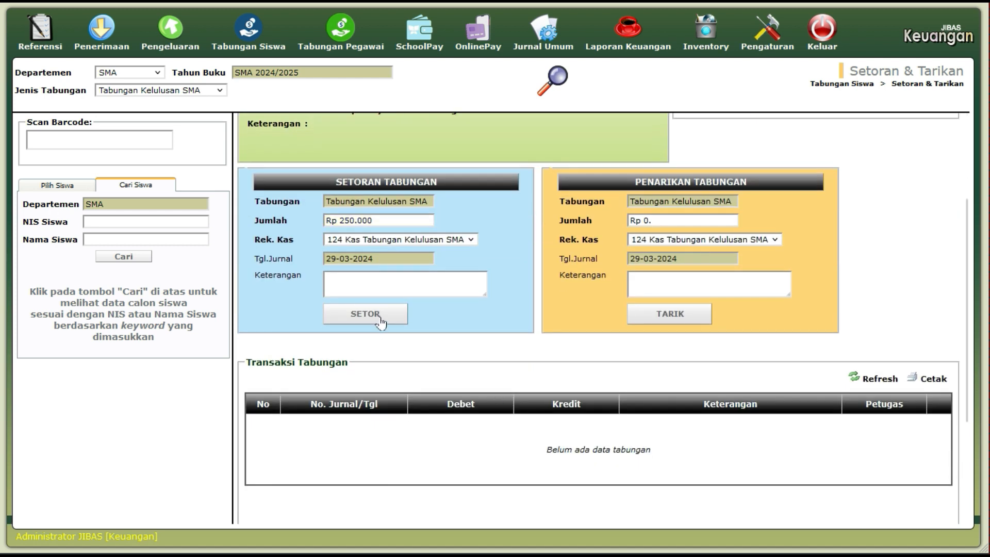
click(553, 286)
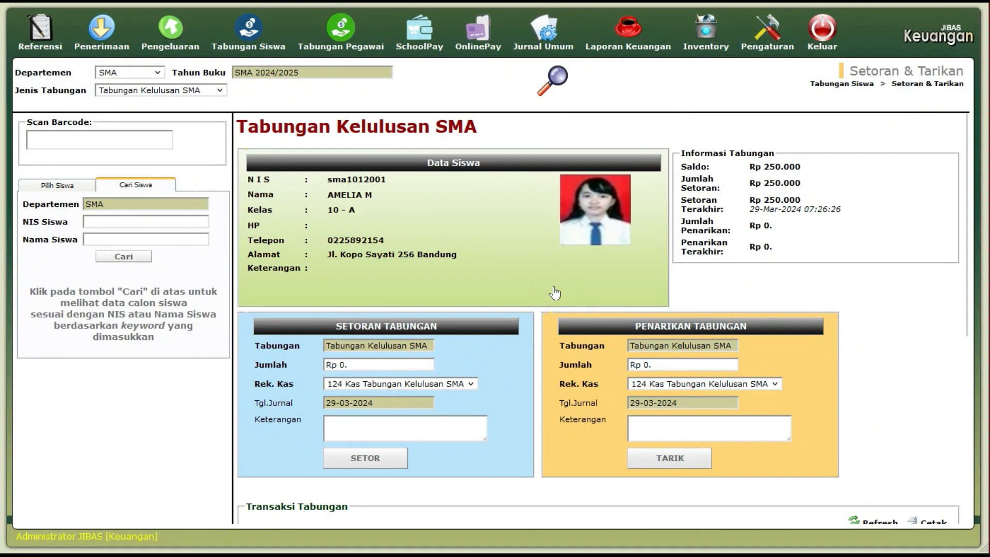
- Set the Penarikan Tabungan withdrawal amount for the same student to Rp 50.000
scroll(527, 304, down, 3)
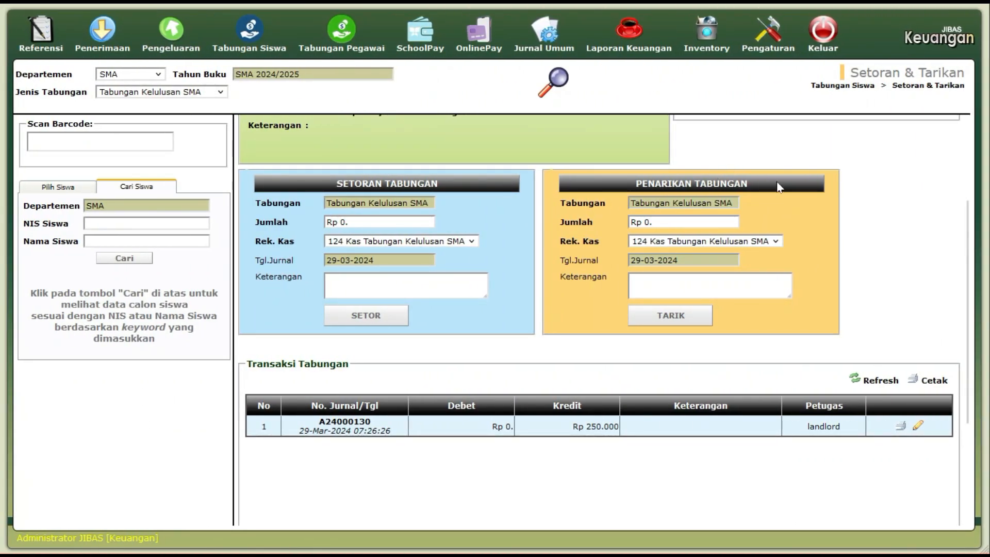
click(881, 233)
click(663, 222)
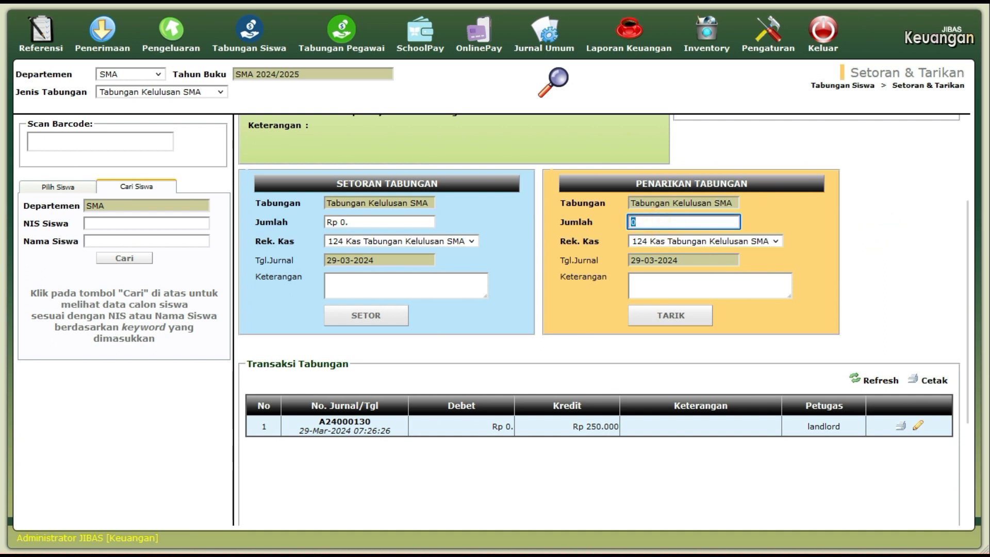
text(50000)
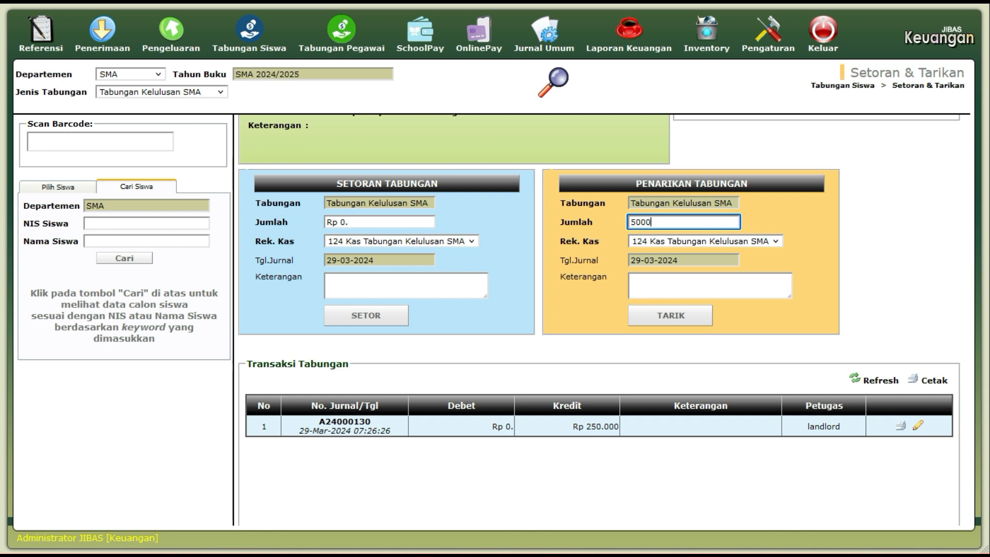
click(820, 204)
scroll(774, 207, up, 2)
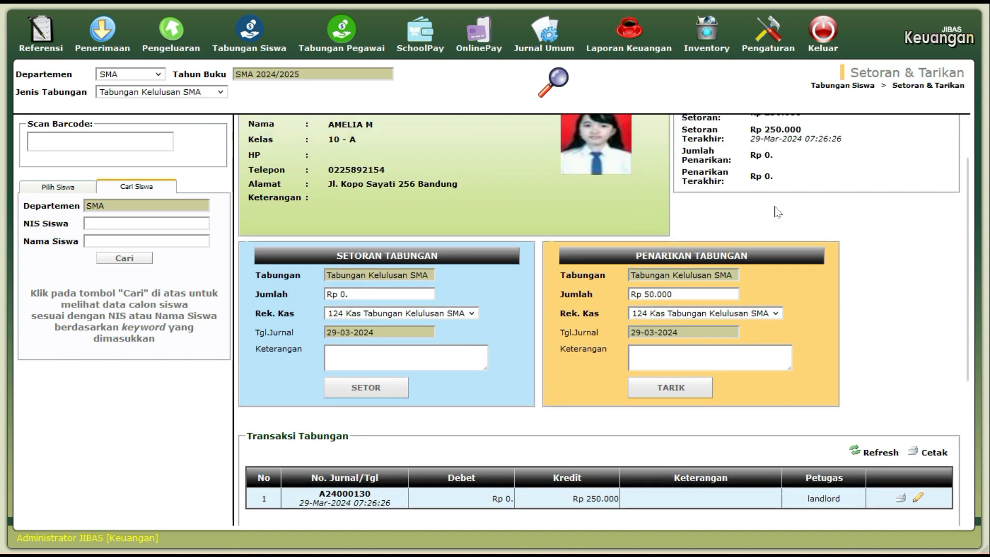
- Keep cash account 124 Kas Tabungan Kelulusan SMA for the withdrawal, then submit and confirm it
click(776, 316)
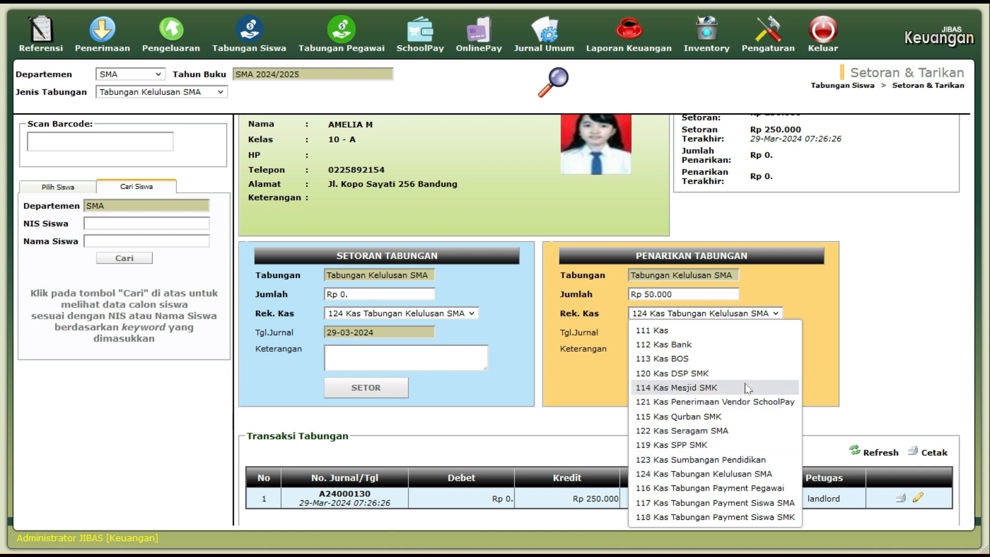
click(881, 382)
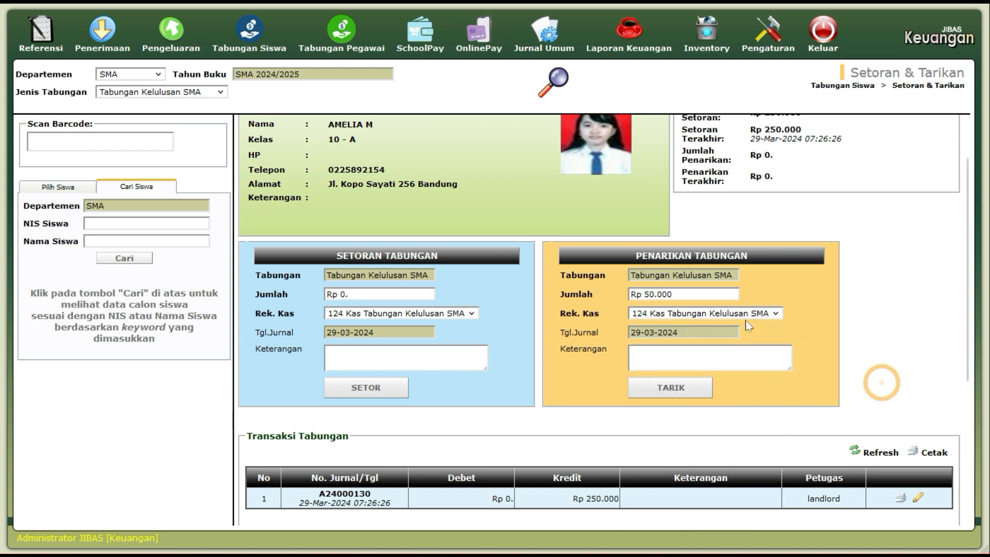
click(726, 313)
click(726, 314)
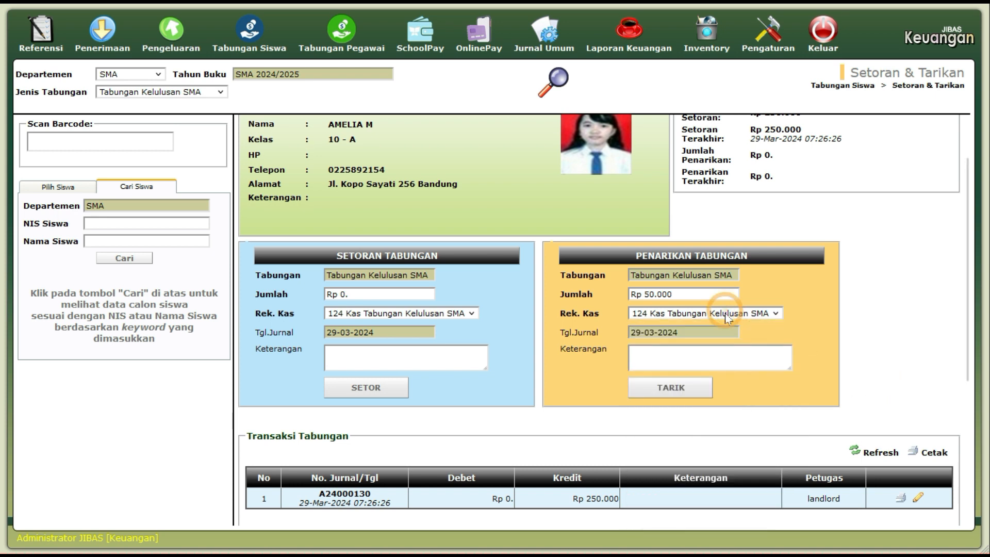
click(697, 392)
click(559, 286)
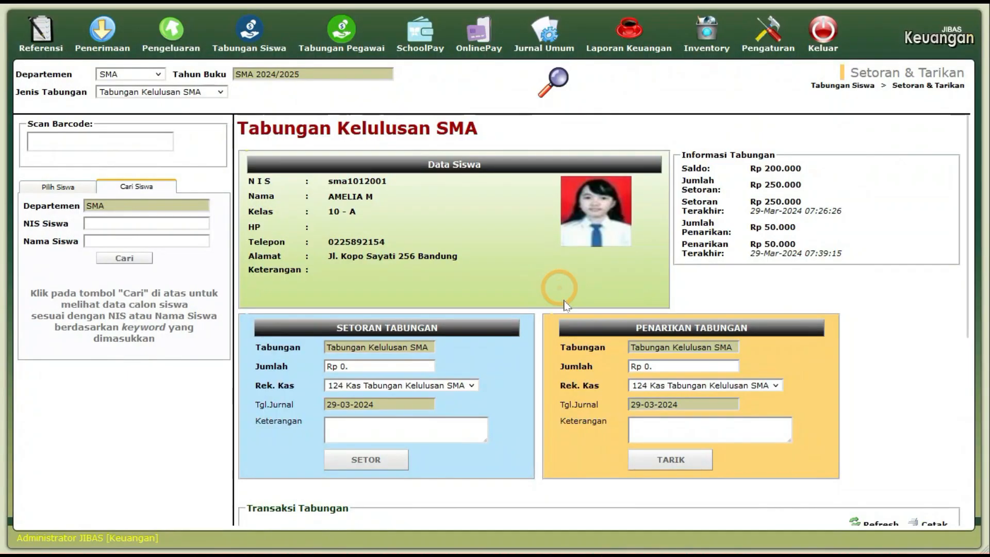
- Review the deposit and withdrawal entries in the student's Transaksi Tabungan list
scroll(582, 390, down, 3)
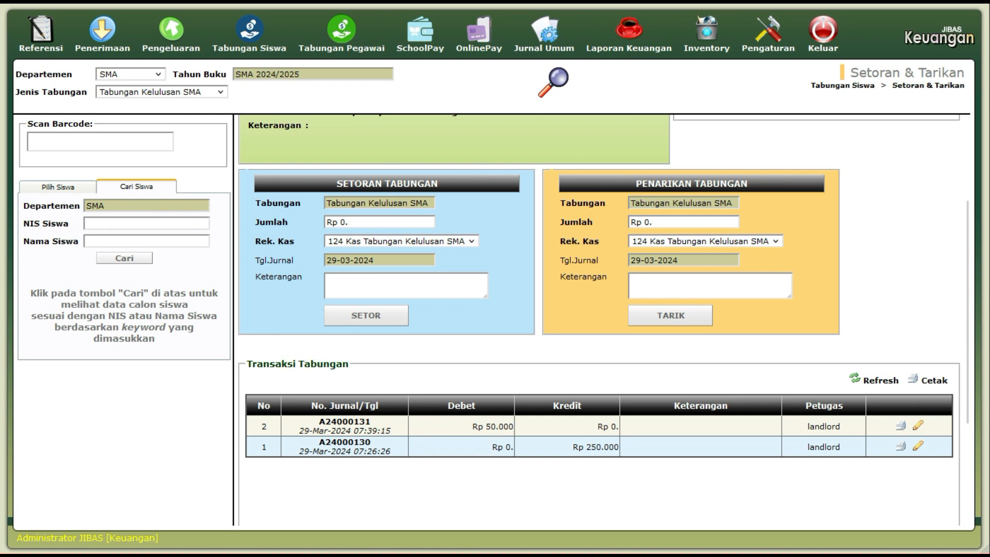
scroll(658, 448, down, 1)
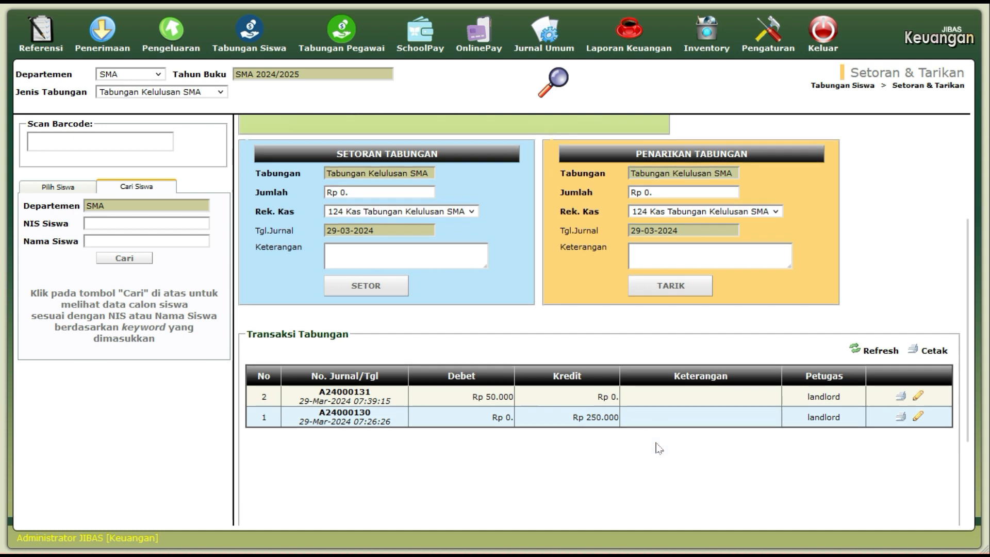
scroll(659, 448, down, 2)
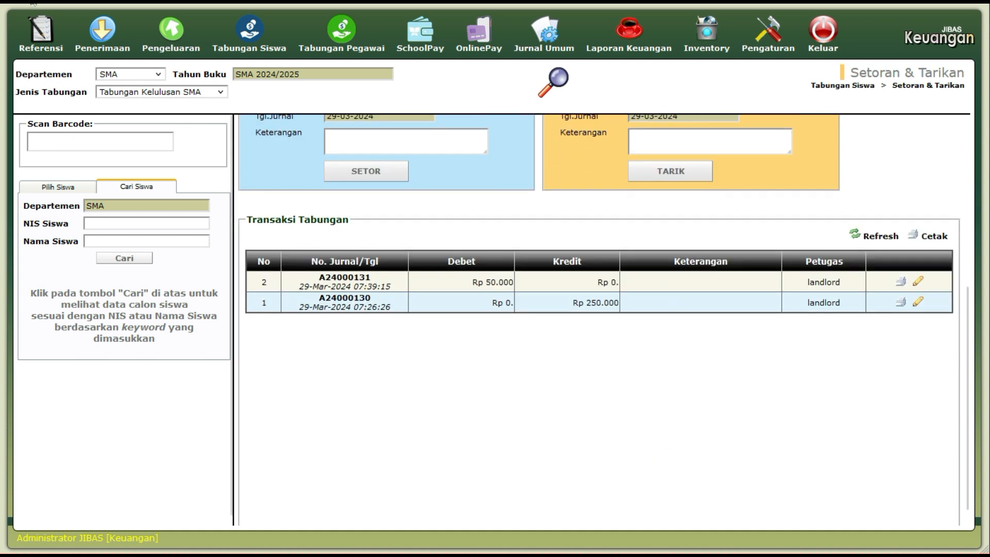
scroll(704, 234, down, 1)
scroll(705, 235, up, 4)
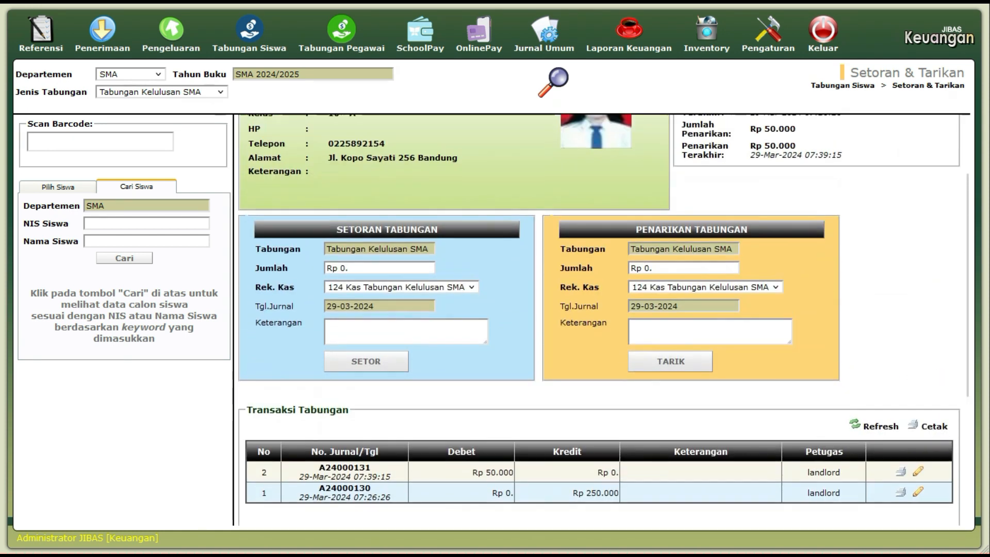
scroll(598, 320, up, 2)
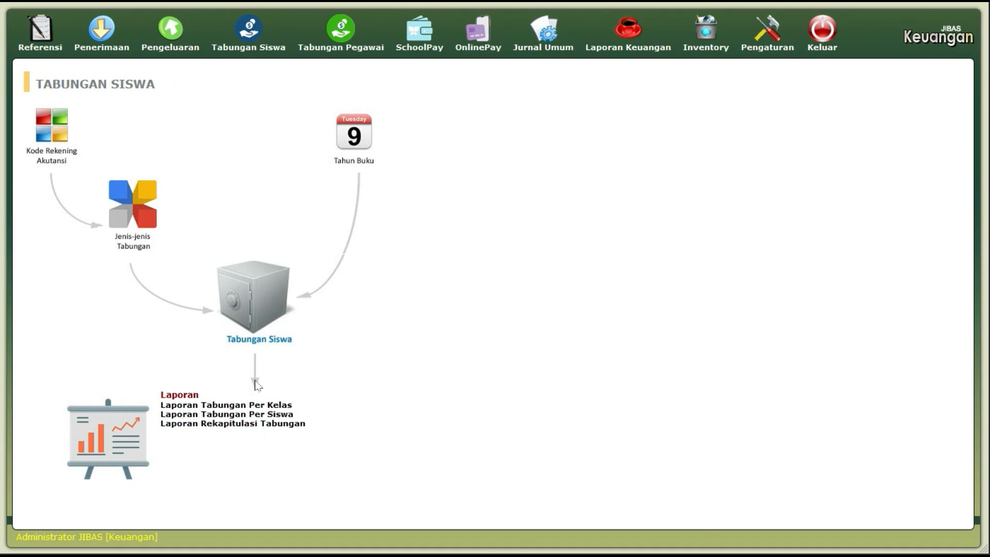
- Open the savings report per class for department SMA and set the student intake year to 2024
click(278, 407)
click(283, 407)
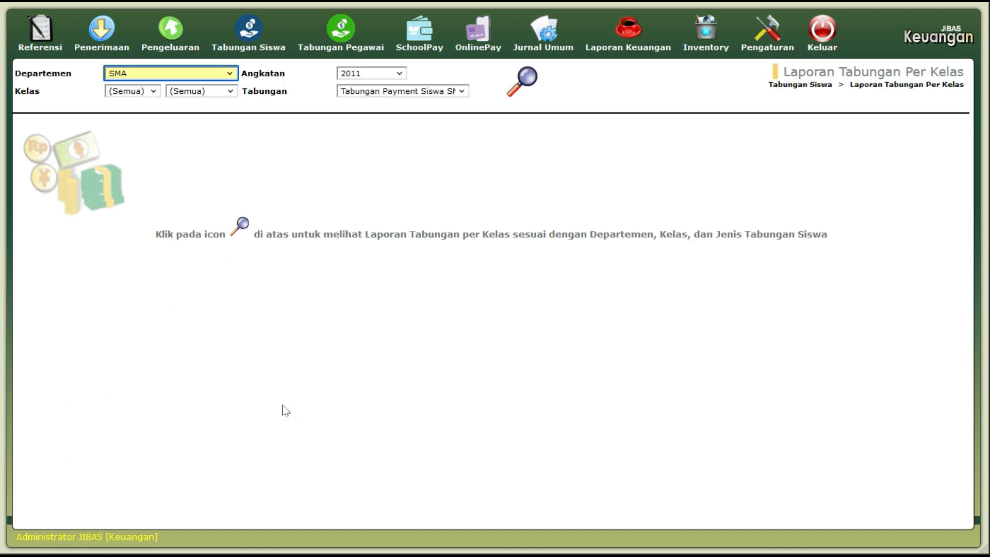
click(148, 75)
click(147, 73)
click(366, 74)
click(365, 119)
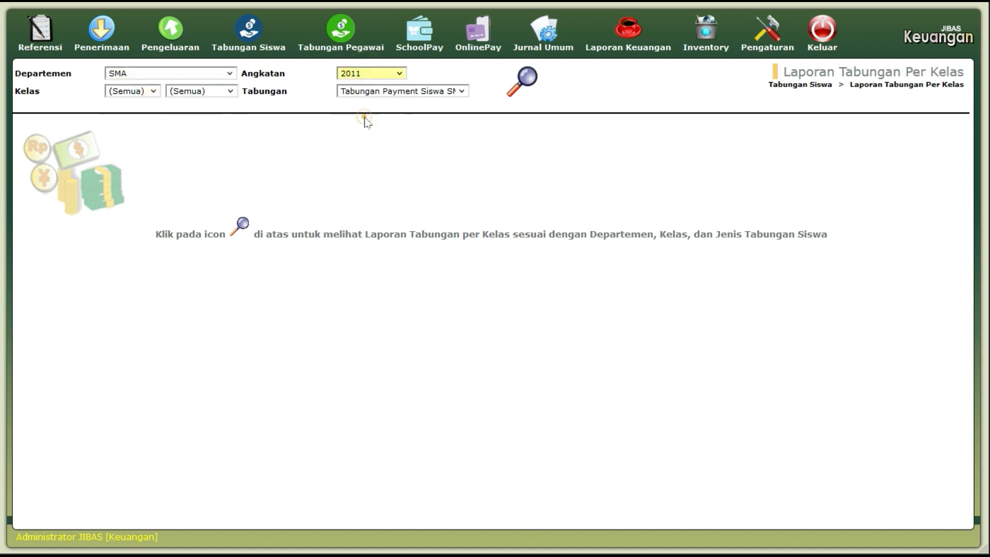
- Display the per-class report for all classes with savings type Tabungan Kelulusan SMA, and examine the first student's row
click(135, 91)
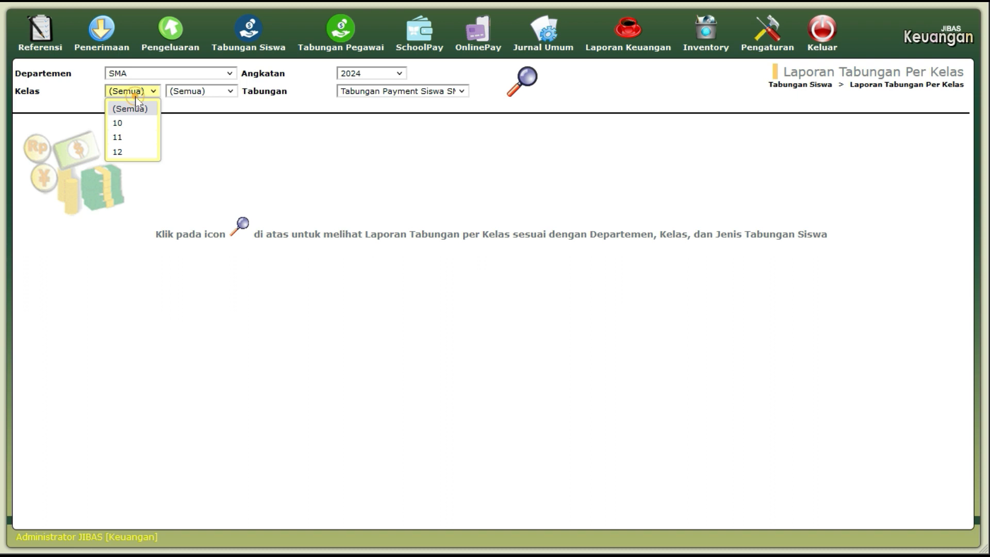
click(131, 104)
click(392, 92)
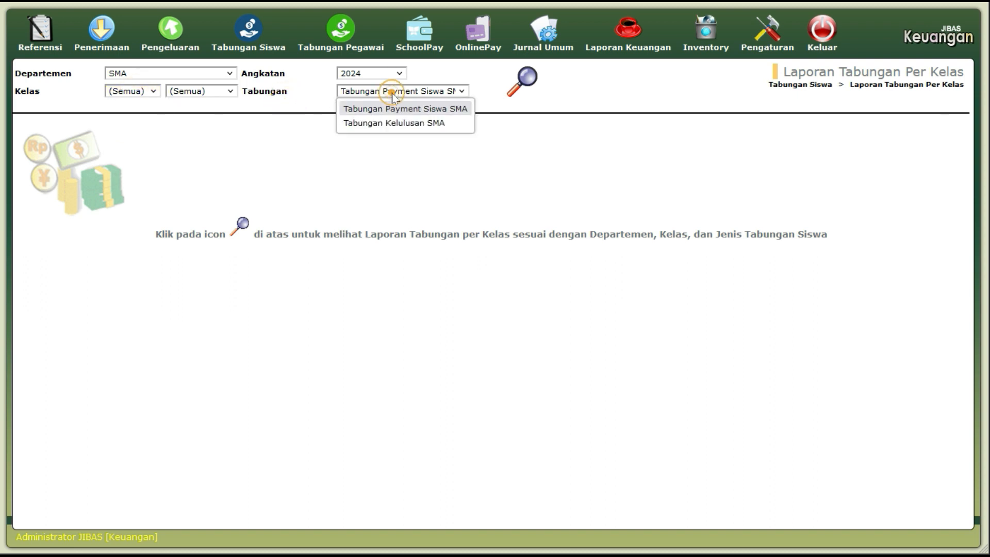
click(394, 124)
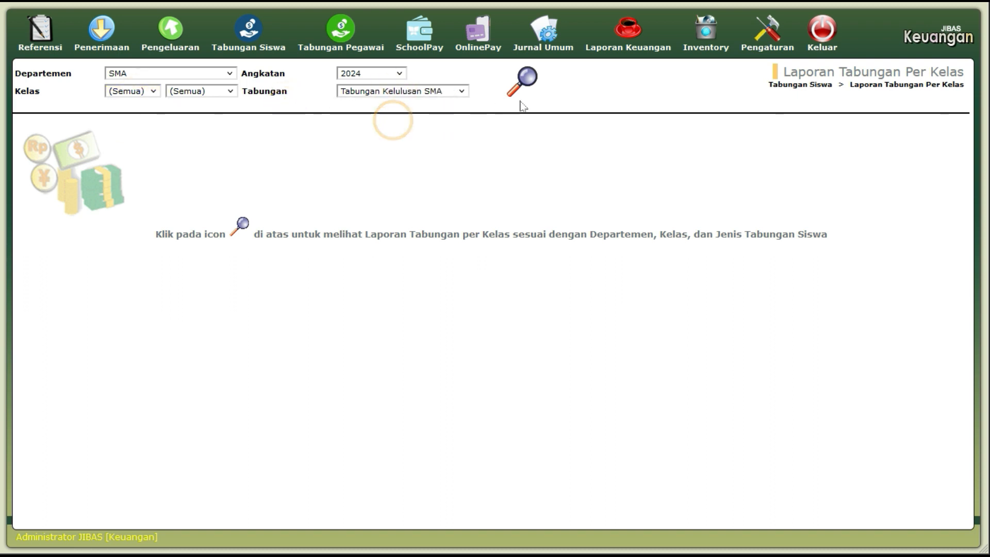
click(526, 89)
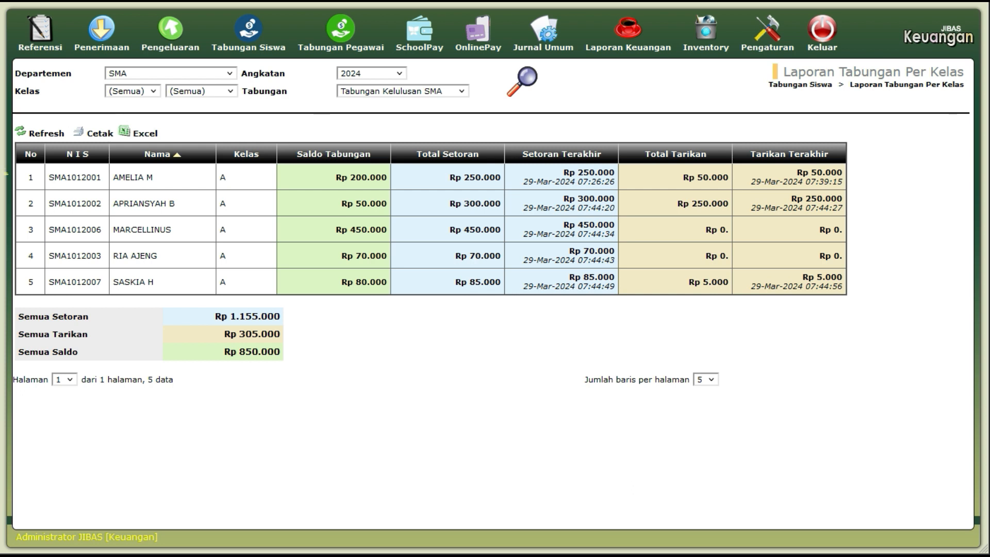
drag(5, 174, 209, 175)
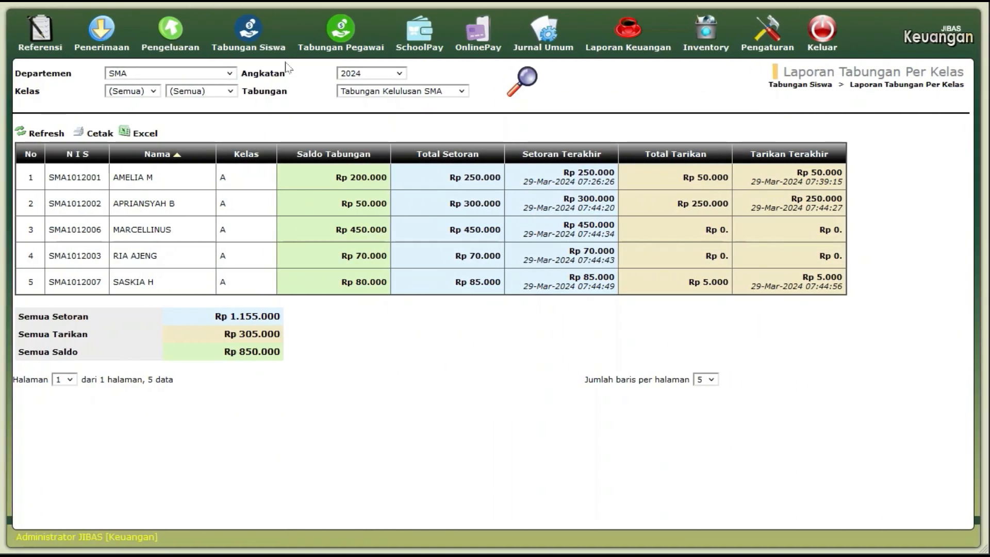
- Display the first class 10-A student's savings report for department SMA, covering 28 Feb to 29 Mar 2024
click(253, 36)
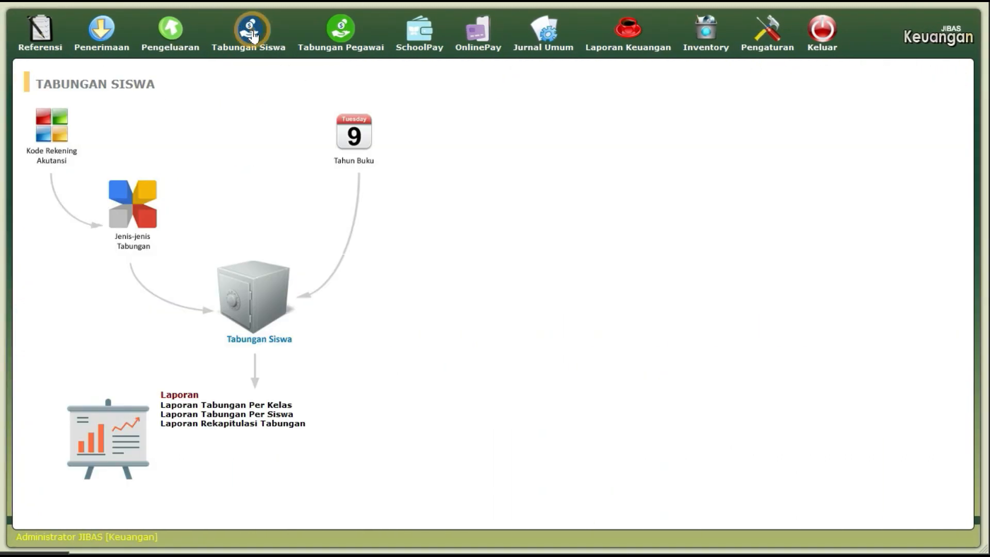
click(284, 415)
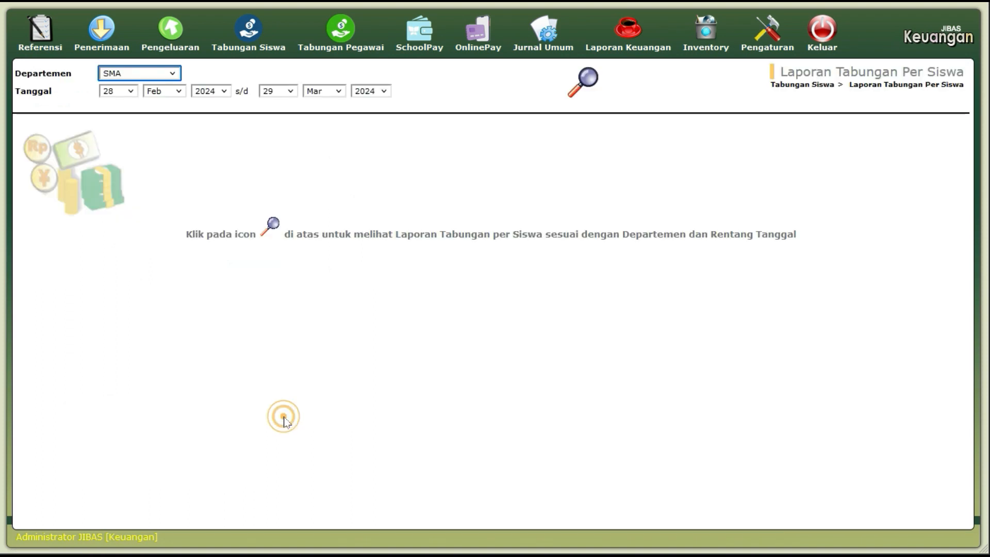
click(157, 73)
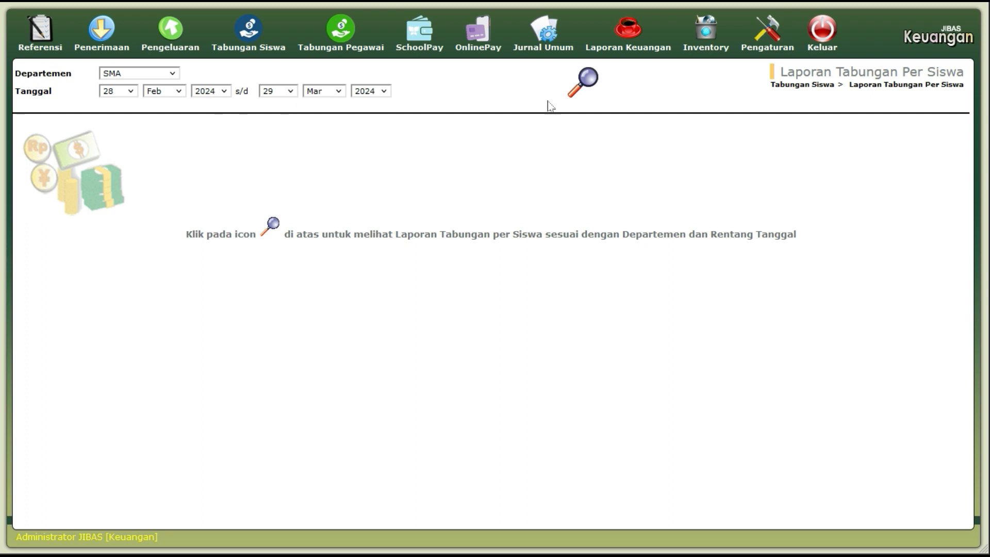
click(584, 83)
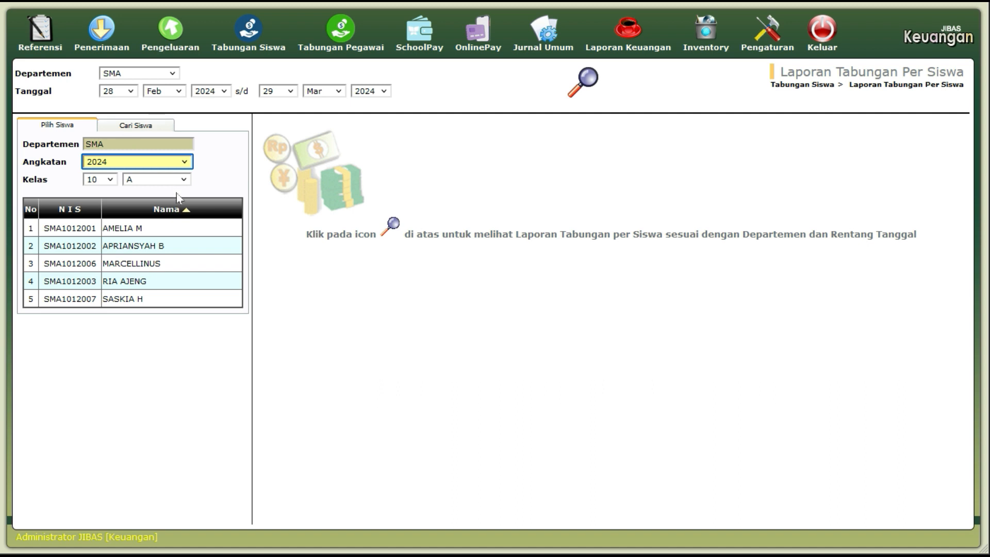
click(179, 233)
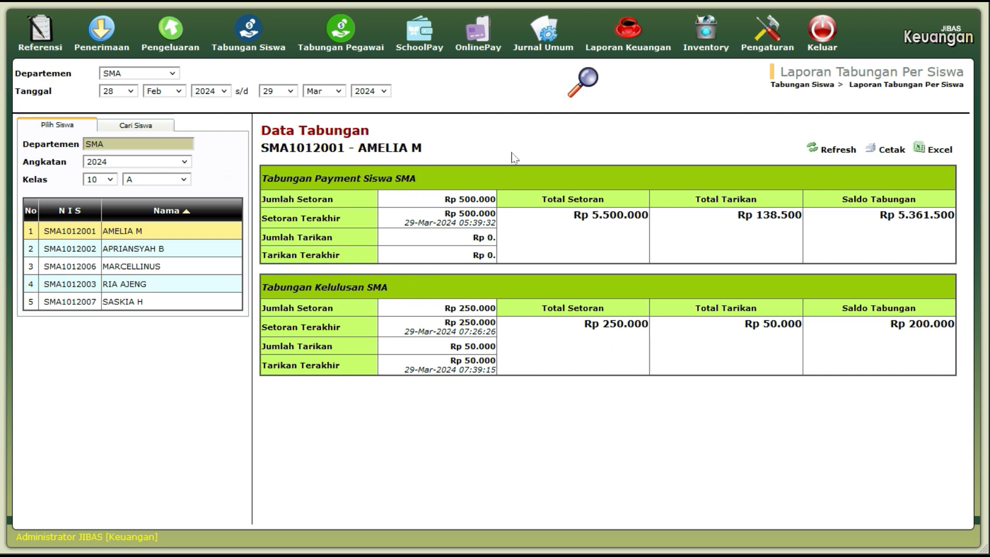
- Examine the deposit, withdrawal and balance figures for Tabungan Payment Siswa SMA and Tabungan Kelulusan SMA in the student's savings report
click(903, 220)
click(912, 355)
click(596, 242)
click(608, 341)
click(730, 237)
click(733, 340)
click(460, 218)
click(468, 253)
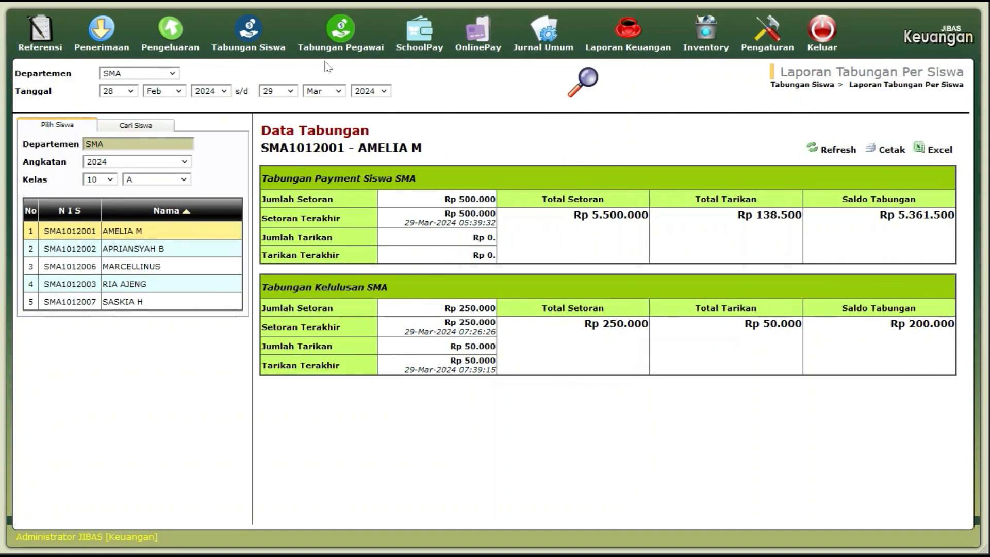
- Open the student savings recapitulation report with department SMA and Semua Petugas as the officer filter
click(249, 31)
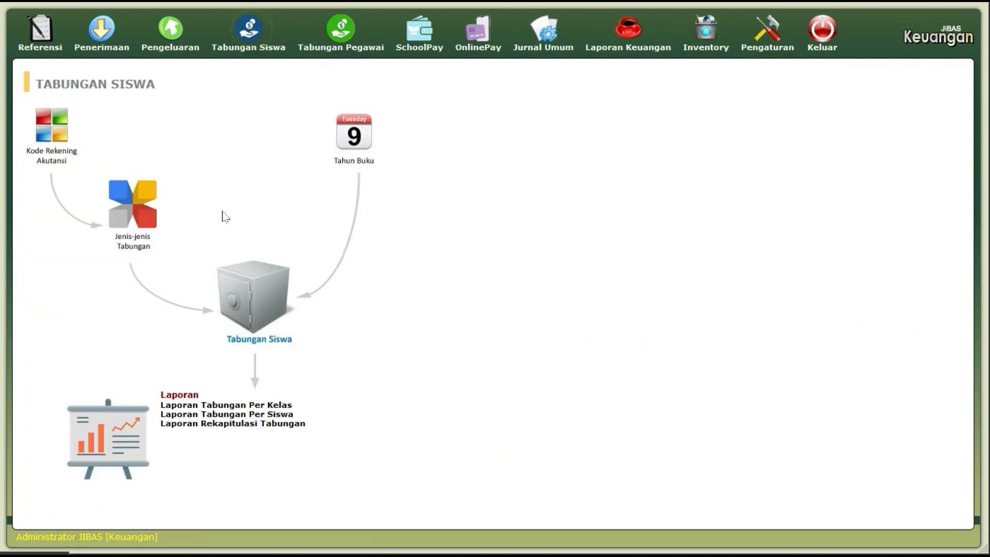
click(285, 424)
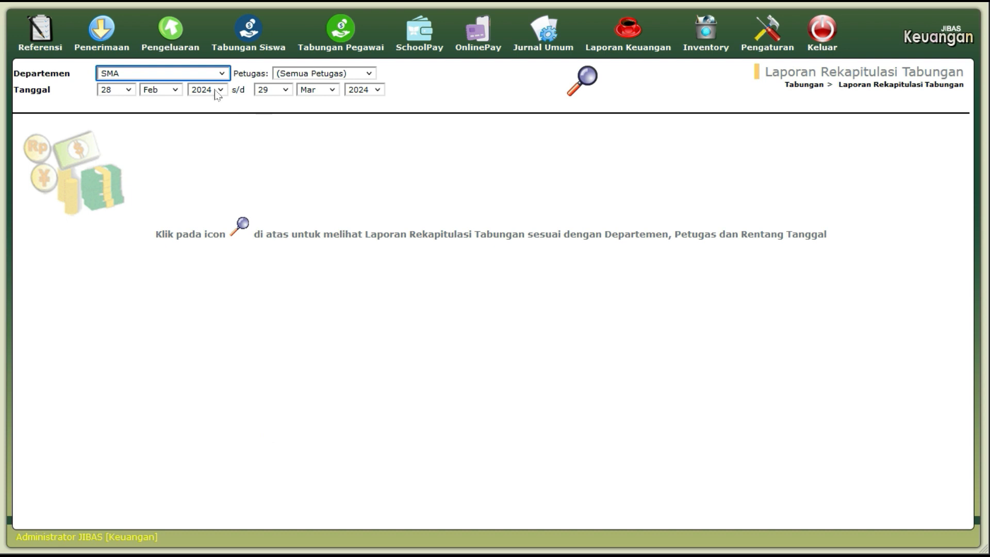
click(212, 73)
click(209, 72)
click(308, 75)
click(309, 76)
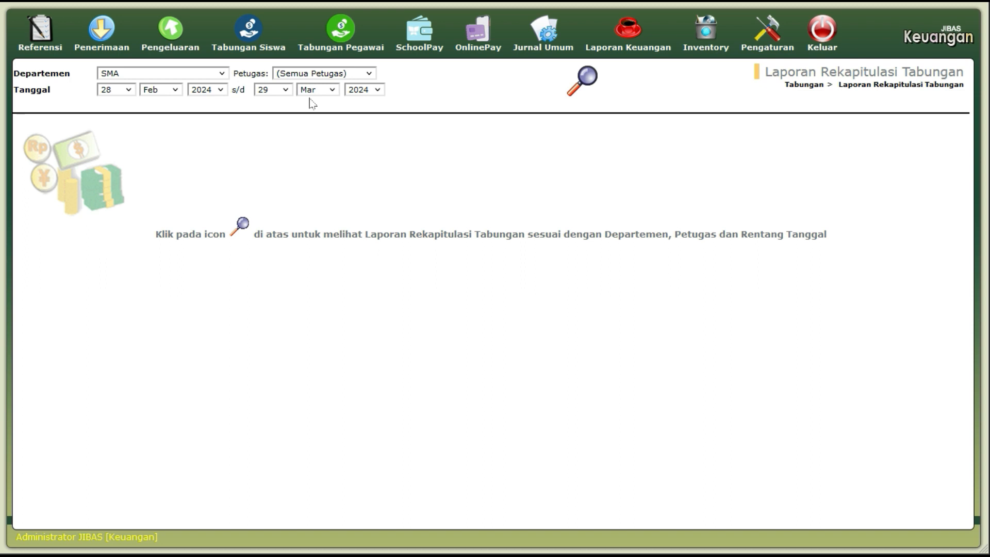
- Display the recapitulation for 28 Feb to 29 Mar 2024 and open the deposit details of Tabungan Kelulusan SMA
click(582, 88)
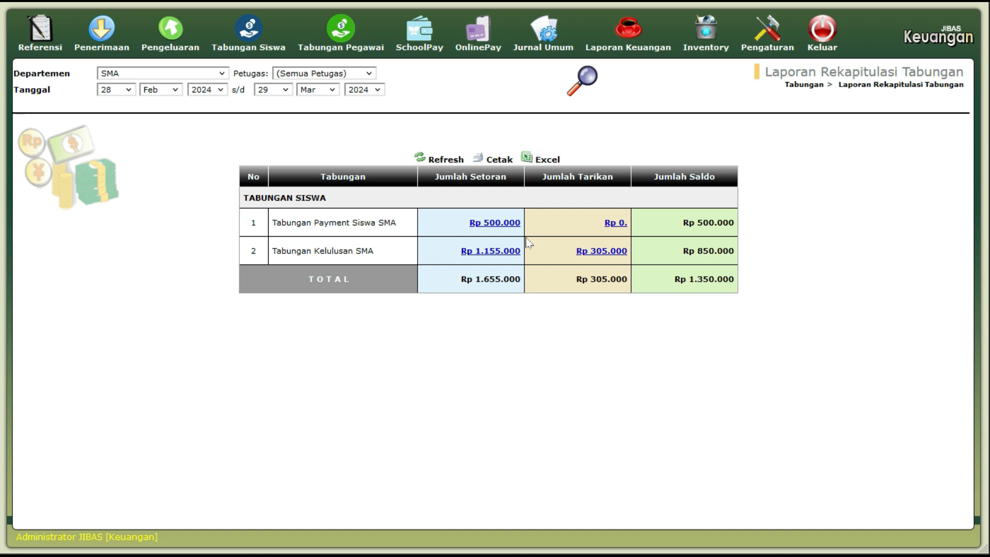
click(504, 254)
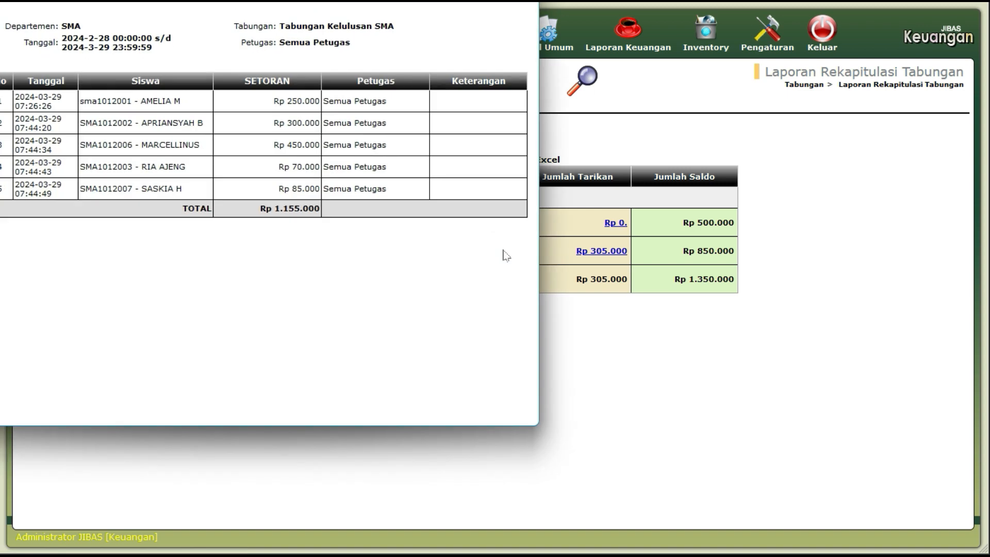